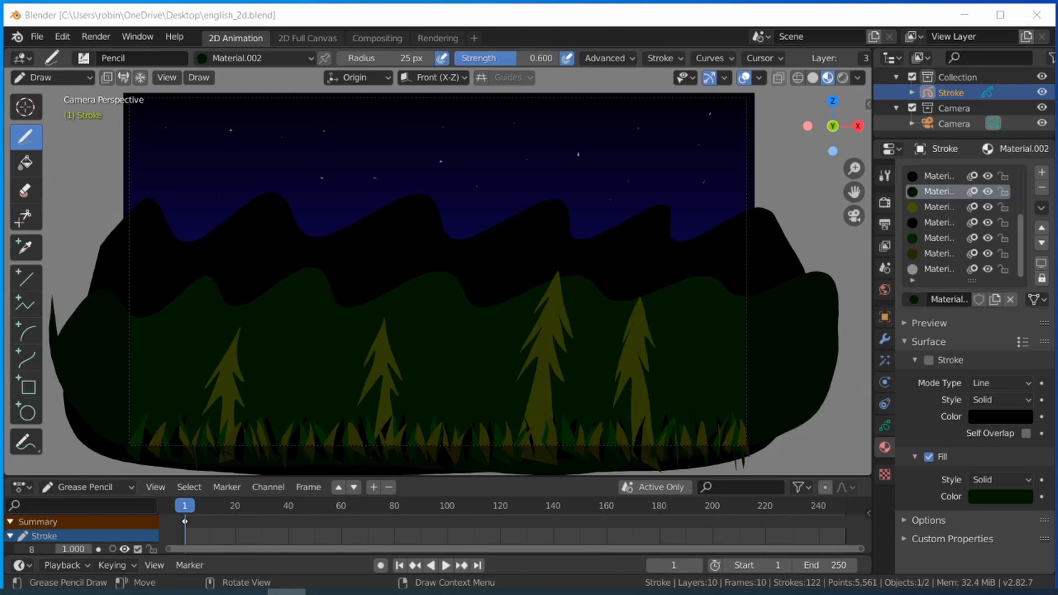
{"action": "left_click", "coordinate": [885, 425]}
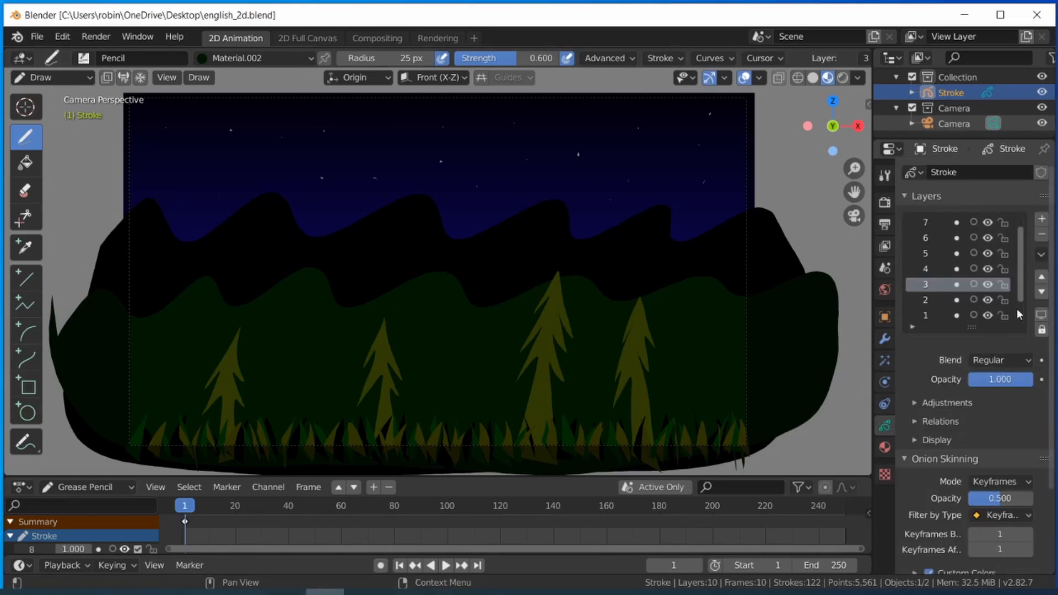
{"action": "scroll", "coordinate": [1014, 309], "scroll_direction": "up", "scroll_amount": 1}
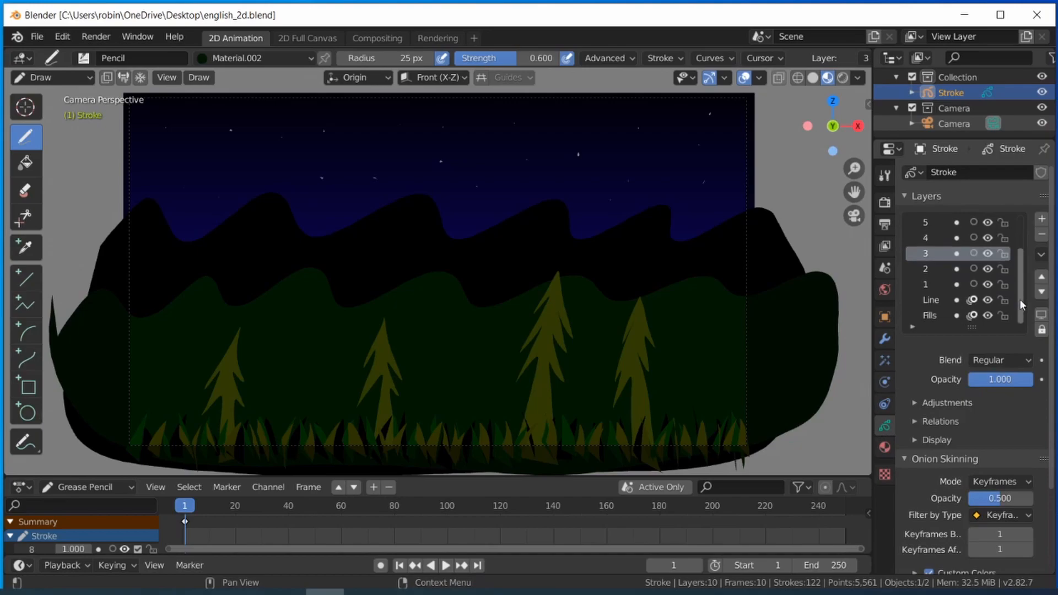
{"action": "left_click", "coordinate": [885, 447]}
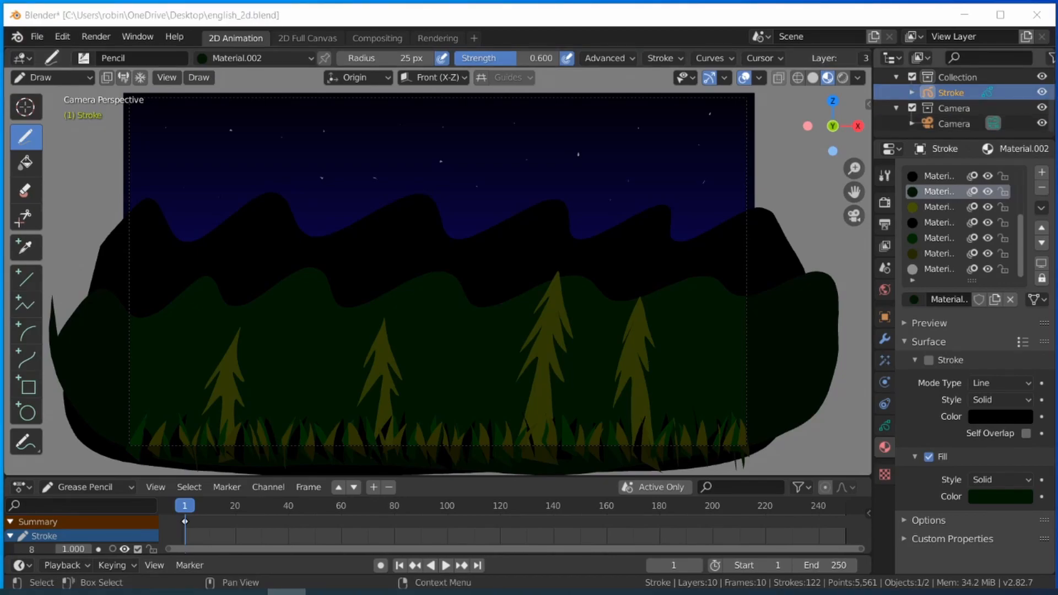
Switch the Stroke object to Sculpt Mode and try a Push stroke across the four trees, undoing it.
{"action": "left_click", "coordinate": [53, 78]}
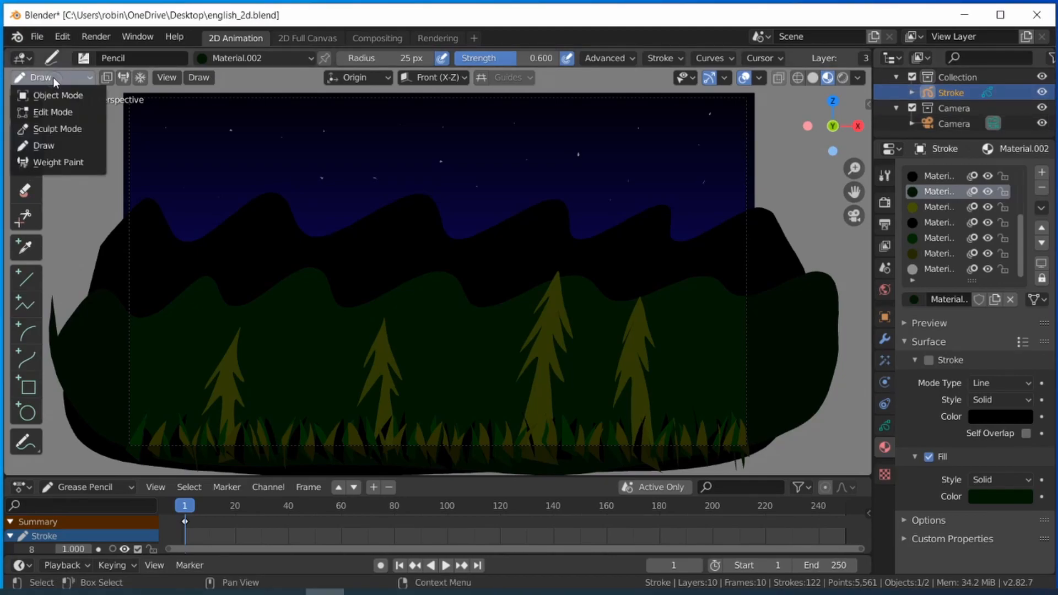
{"action": "left_click", "coordinate": [55, 128]}
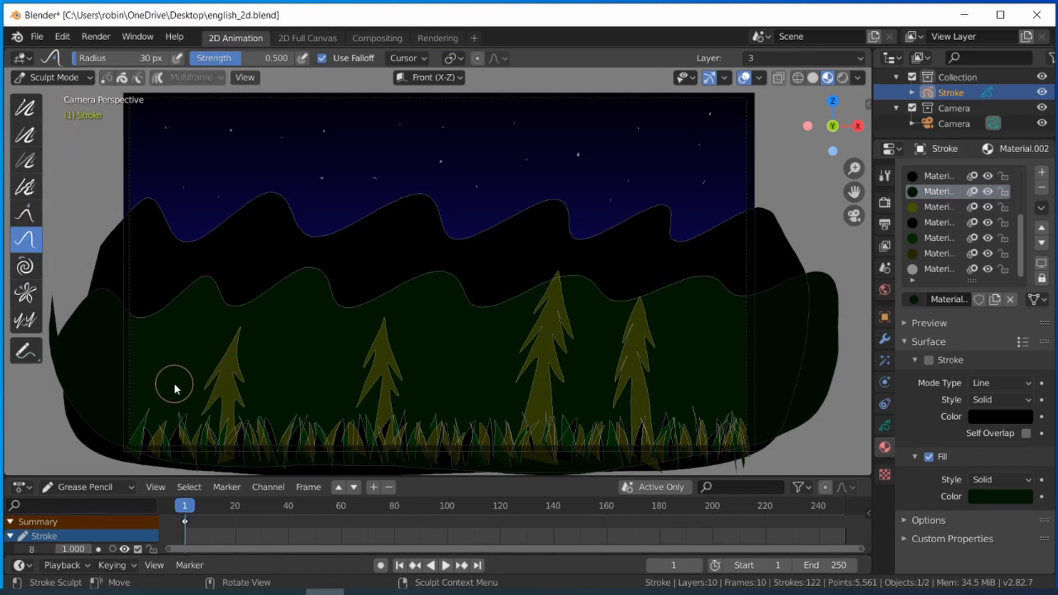
{"action": "mouse_move", "coordinate": [167, 368]}
{"action": "left_mouse_down"}
{"action": "mouse_move", "coordinate": [491, 338]}
{"action": "mouse_move", "coordinate": [711, 340]}
{"action": "left_mouse_up"}
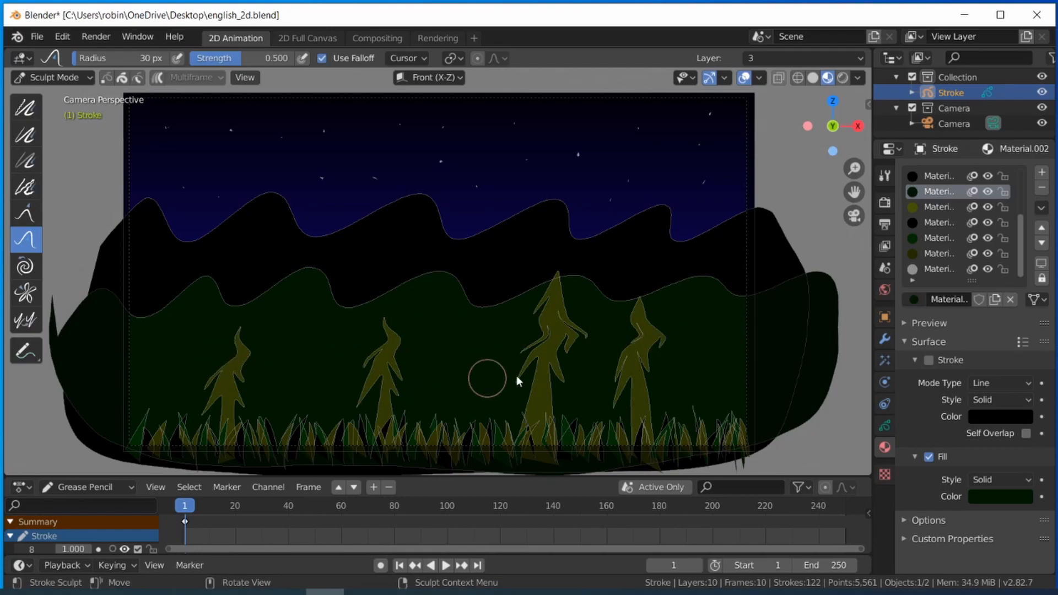
{"action": "key", "text": "ctrl+z"}
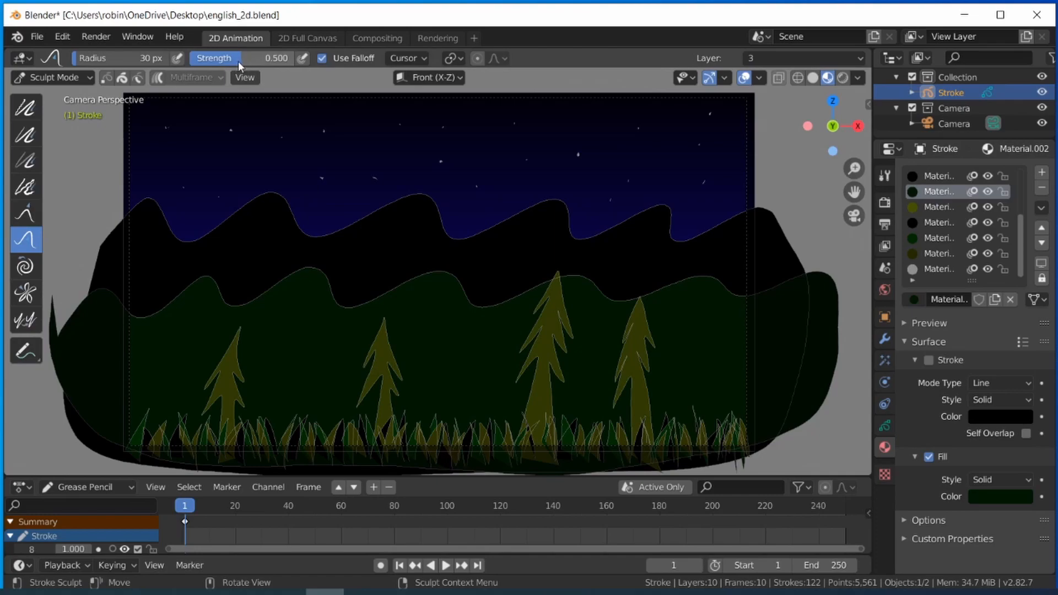
Set the Push brush's strength to 0.002 and its radius to 102 px.
{"action": "left_click_drag", "start_coordinate": [240, 62], "coordinate": [177, 60]}
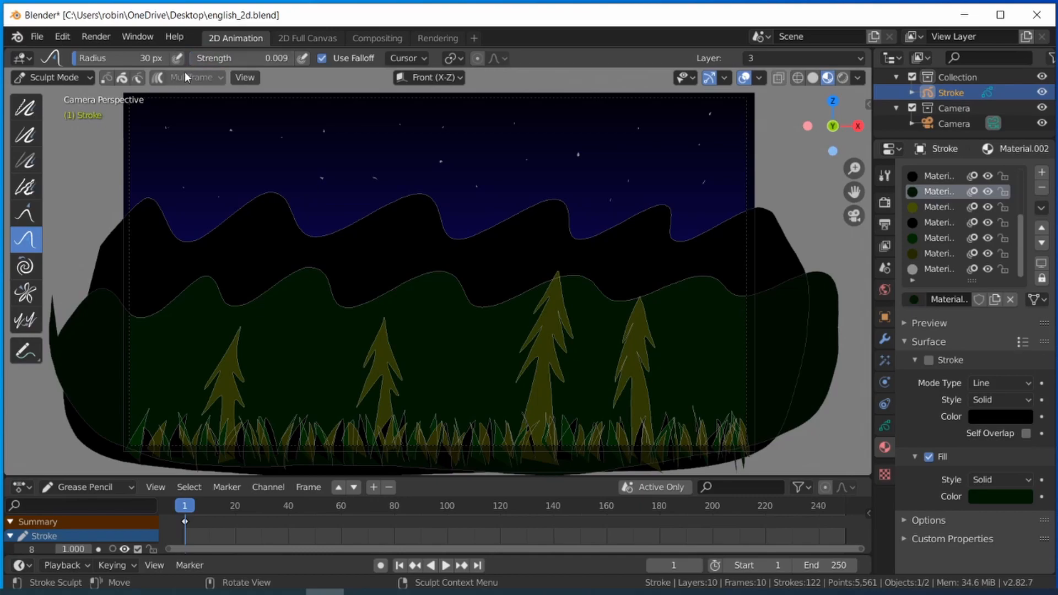
{"action": "left_click", "coordinate": [251, 58]}
{"action": "type", "text": "0"}
{"action": "key", "text": "Return"}
{"action": "left_click_drag", "start_coordinate": [74, 58], "coordinate": [98, 49]}
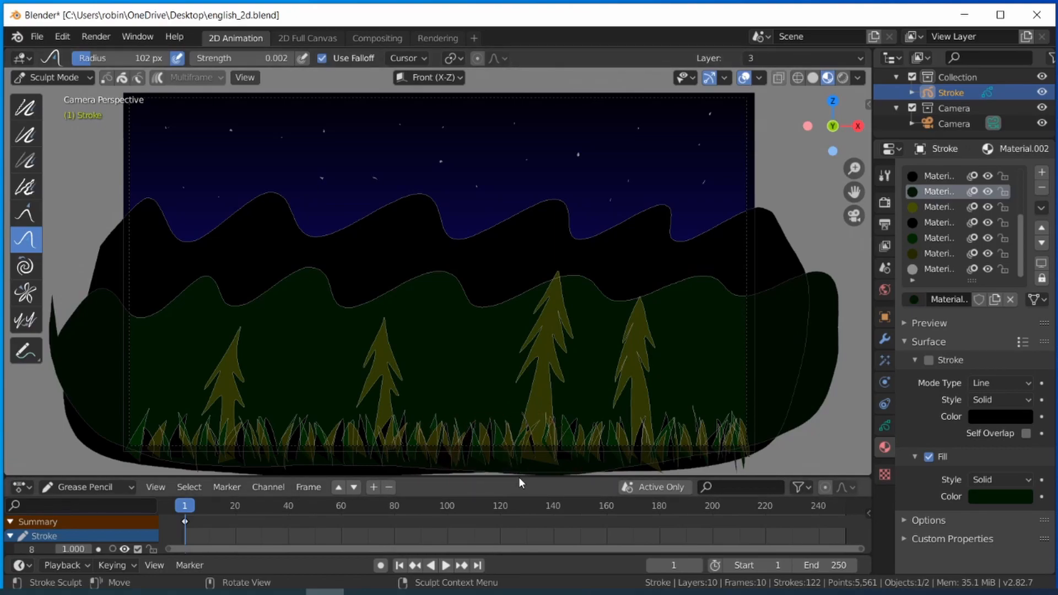
Identify the tree layer by toggling layer visibility, make layer 4 active, and lock every other layer.
{"action": "left_click_drag", "start_coordinate": [520, 477], "coordinate": [528, 328]}
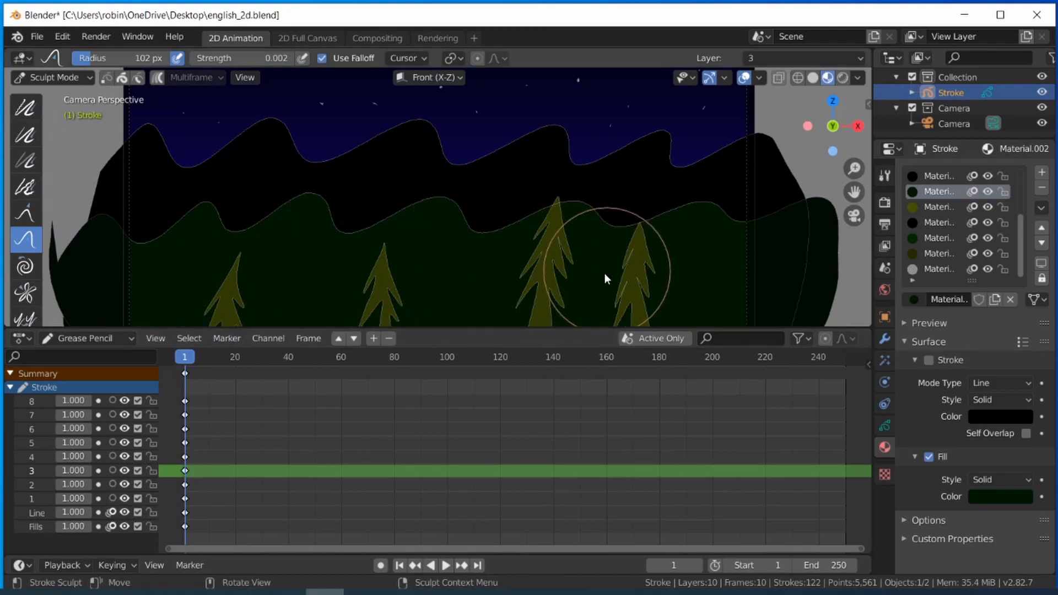
{"action": "left_click", "coordinate": [124, 444]}
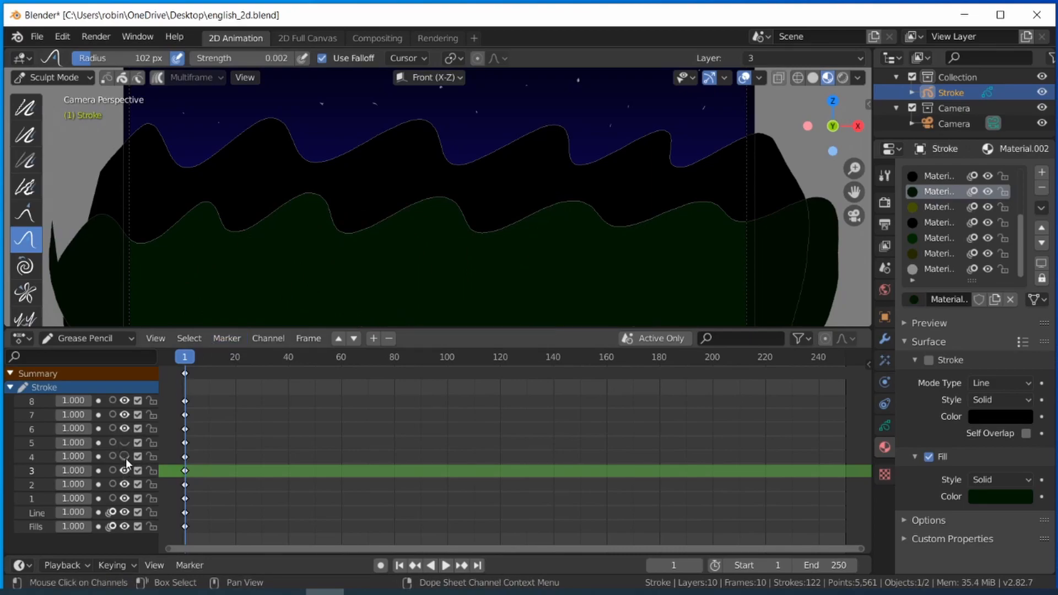
{"action": "left_click", "coordinate": [124, 442]}
{"action": "left_click", "coordinate": [124, 456]}
{"action": "left_click", "coordinate": [45, 457]}
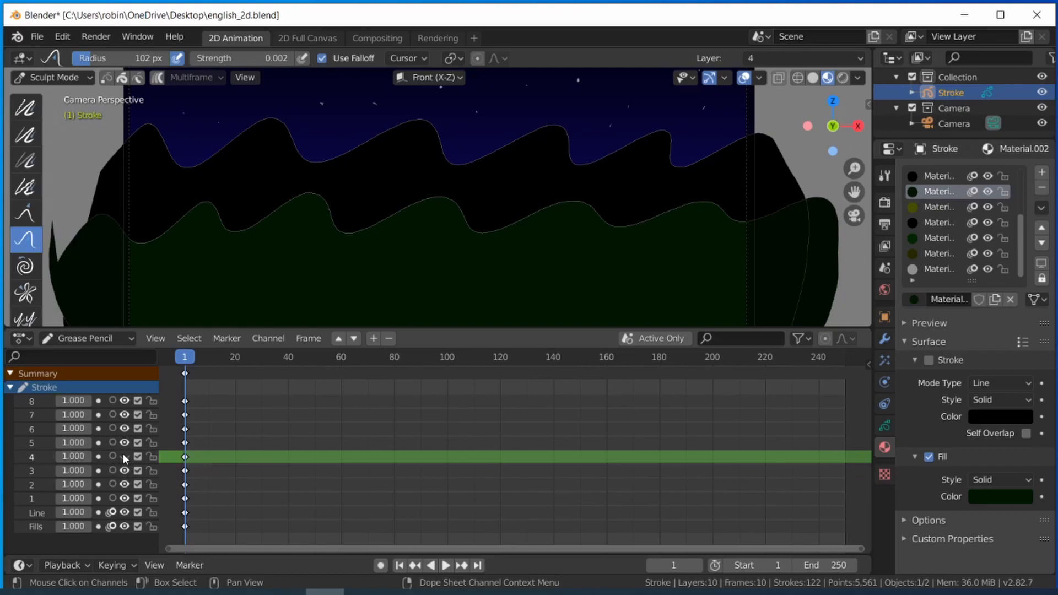
{"action": "left_click", "coordinate": [124, 457]}
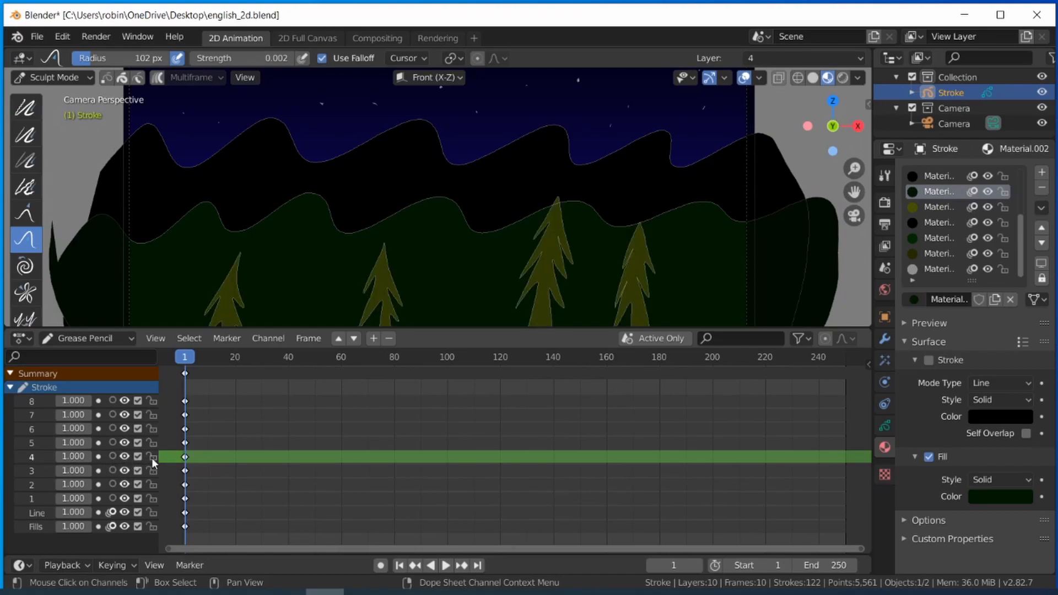
{"action": "left_click", "coordinate": [151, 400]}
{"action": "left_click_drag", "start_coordinate": [151, 471], "coordinate": [152, 529]}
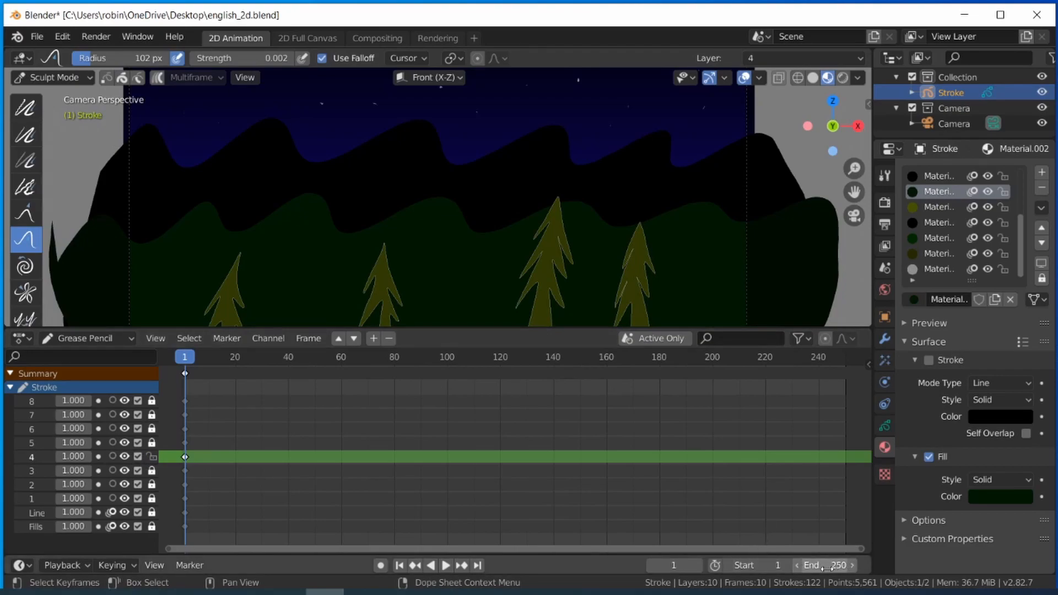
Set the scene's end frame to 80 and fit frames 1 to 80 in the dope sheet.
{"action": "left_click_drag", "start_coordinate": [830, 568], "coordinate": [717, 567]}
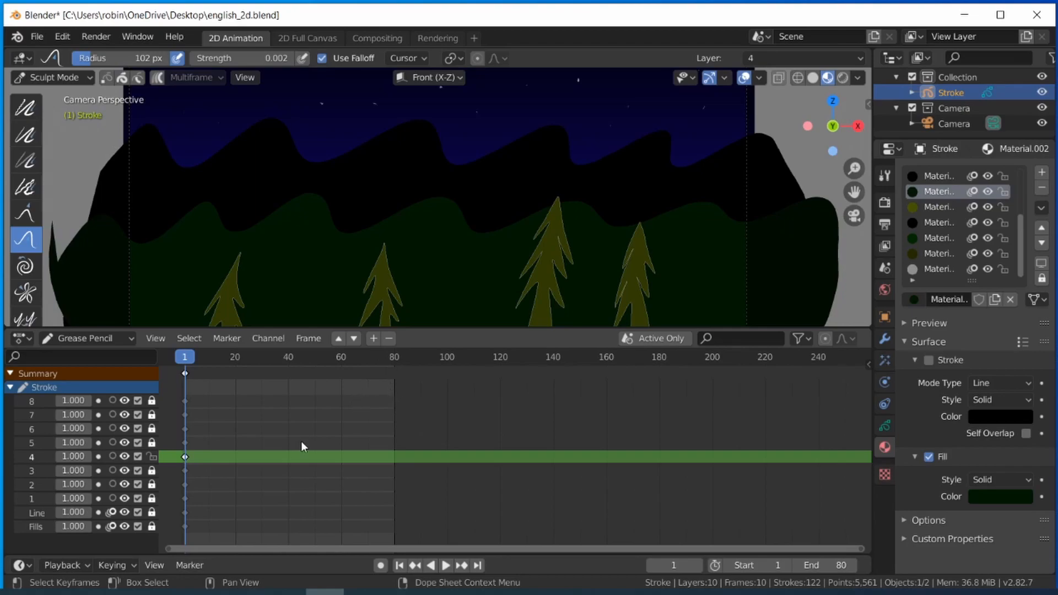
{"action": "scroll", "coordinate": [301, 441], "scroll_direction": "up", "scroll_amount": 5}
{"action": "scroll", "coordinate": [301, 441], "scroll_direction": "down", "scroll_amount": 5, "text": "ctrl"}
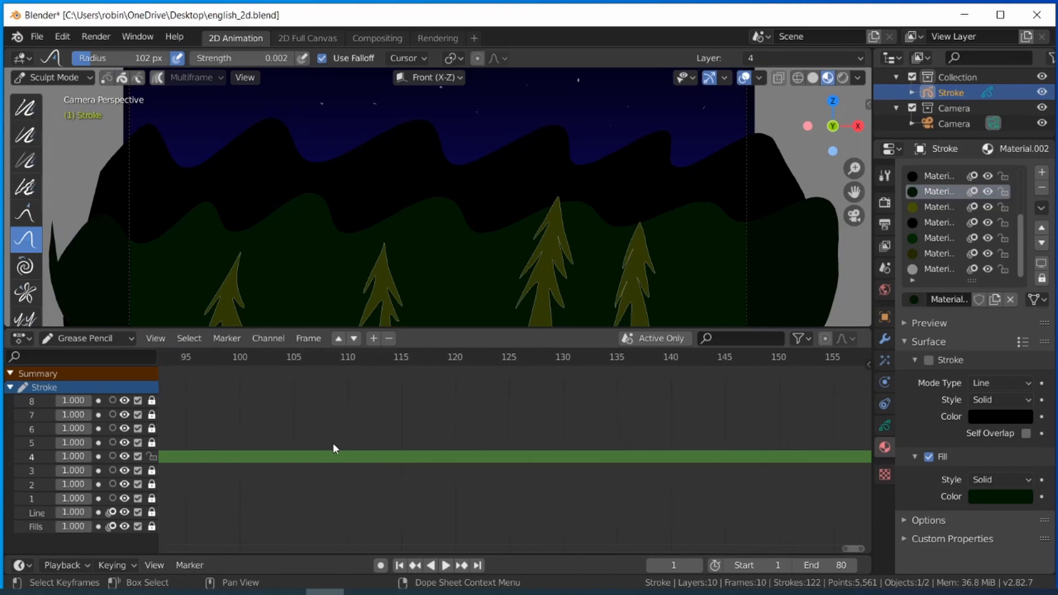
{"action": "left_click_drag", "start_coordinate": [859, 551], "coordinate": [638, 592]}
{"action": "left_click_drag", "start_coordinate": [590, 550], "coordinate": [385, 538]}
{"action": "scroll", "coordinate": [497, 488], "scroll_direction": "down", "scroll_amount": 6}
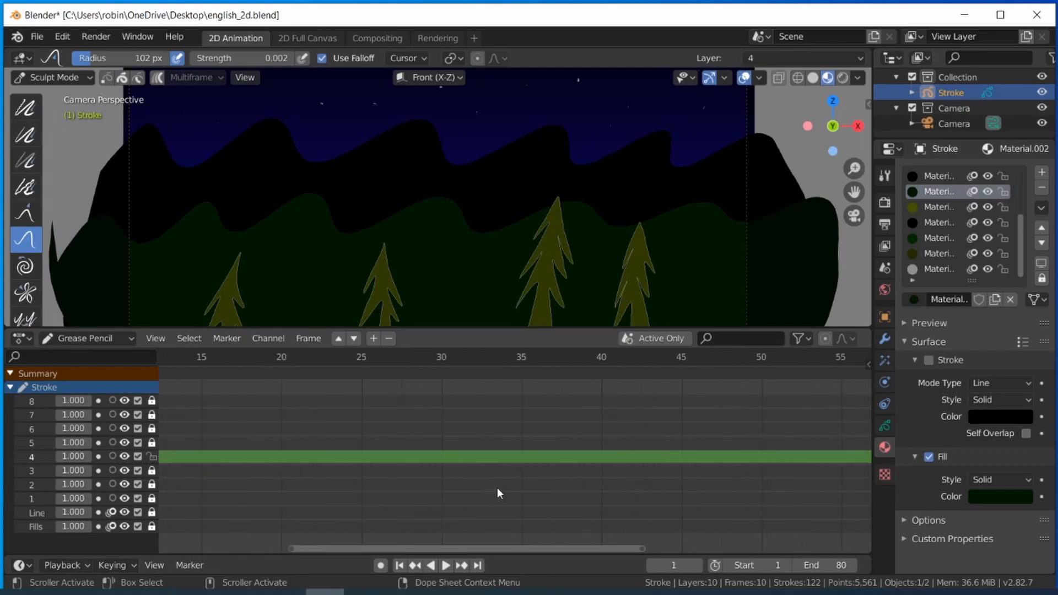
{"action": "scroll", "coordinate": [498, 488], "scroll_direction": "down", "scroll_amount": 2}
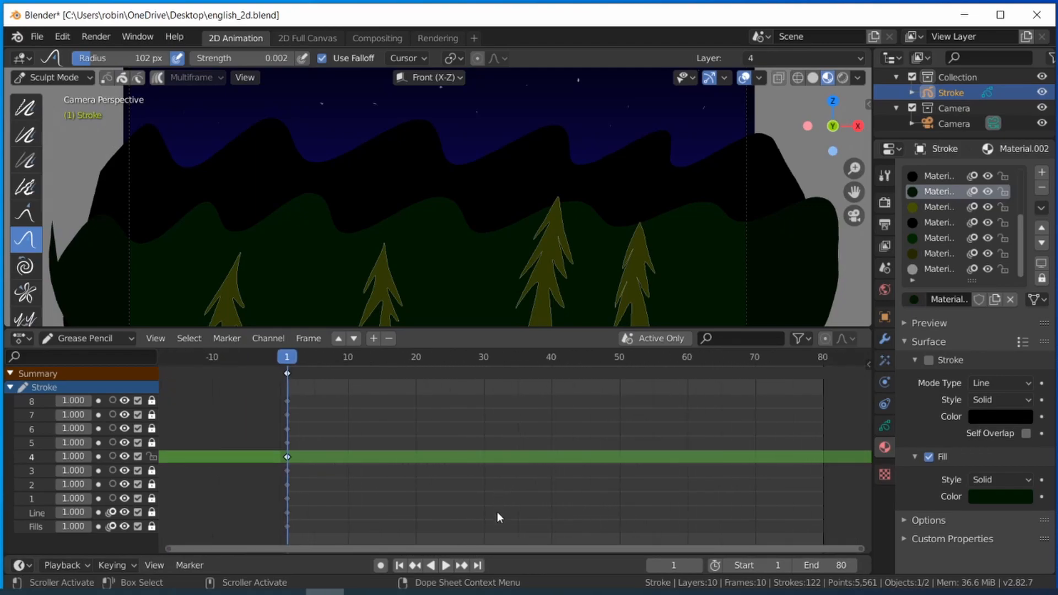
{"action": "scroll", "coordinate": [486, 544], "scroll_direction": "right", "scroll_amount": 6, "text": "ctrl"}
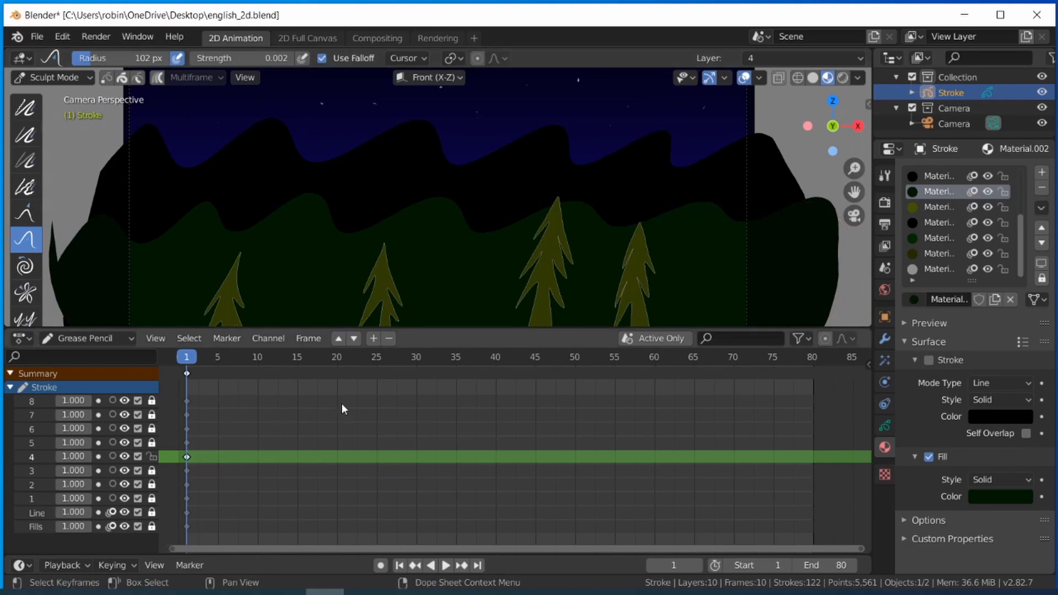
{"action": "left_click_drag", "start_coordinate": [571, 329], "coordinate": [578, 406]}
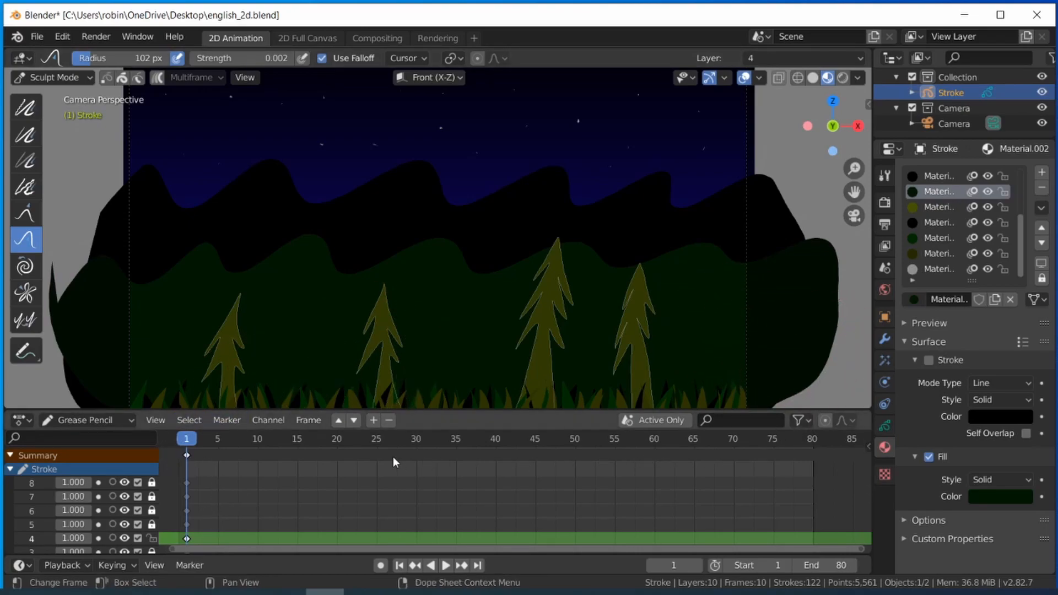
Push the trees on layer 4 slightly to the right on every frame from 2 to 40, keyframing each one.
{"action": "left_click", "coordinate": [193, 447]}
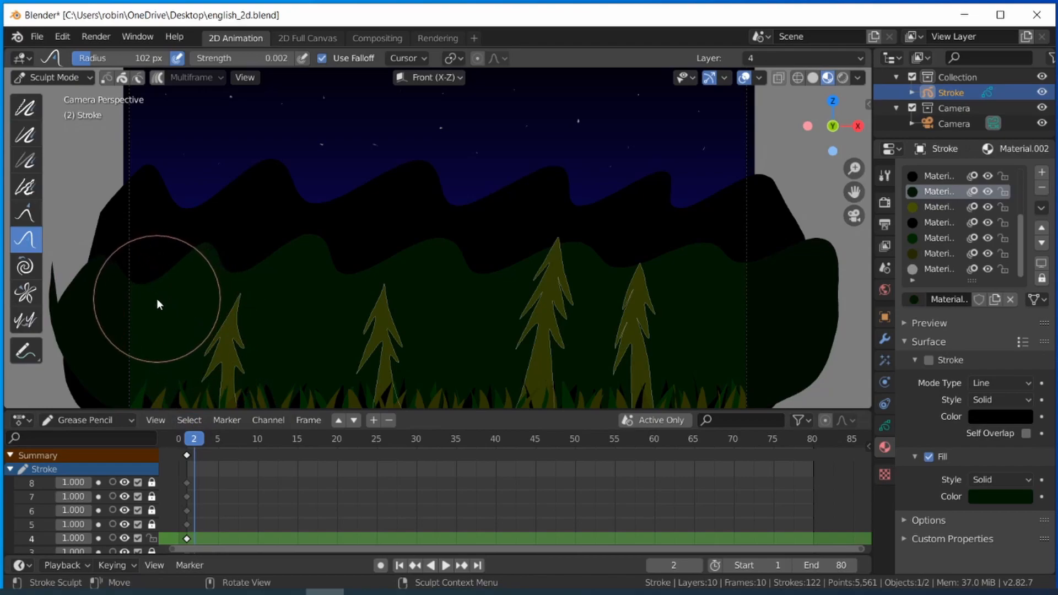
{"action": "mouse_move", "coordinate": [156, 326]}
{"action": "left_mouse_down"}
{"action": "mouse_move", "coordinate": [465, 297]}
{"action": "mouse_move", "coordinate": [754, 298]}
{"action": "mouse_move", "coordinate": [826, 312]}
{"action": "left_mouse_up"}
{"action": "left_click", "coordinate": [203, 447]}
{"action": "mouse_move", "coordinate": [152, 317]}
{"action": "left_mouse_down"}
{"action": "mouse_move", "coordinate": [638, 285]}
{"action": "mouse_move", "coordinate": [712, 326]}
{"action": "left_mouse_up"}
{"action": "left_click", "coordinate": [211, 447]}
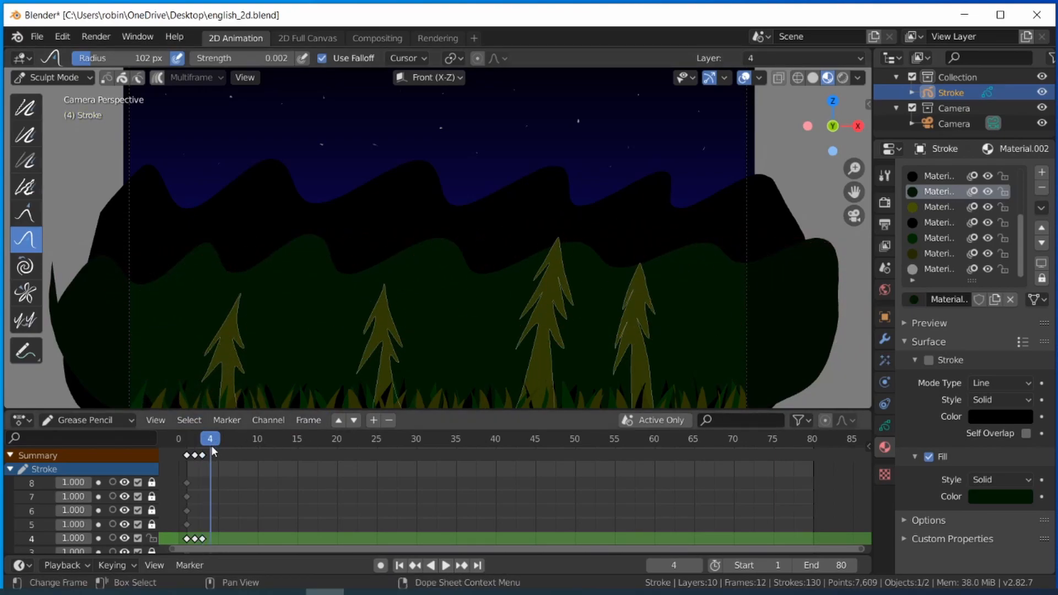
{"action": "mouse_move", "coordinate": [153, 317]}
{"action": "left_mouse_down"}
{"action": "mouse_move", "coordinate": [369, 290]}
{"action": "mouse_move", "coordinate": [686, 274]}
{"action": "mouse_move", "coordinate": [558, 328]}
{"action": "left_mouse_up"}
{"action": "left_click", "coordinate": [218, 448]}
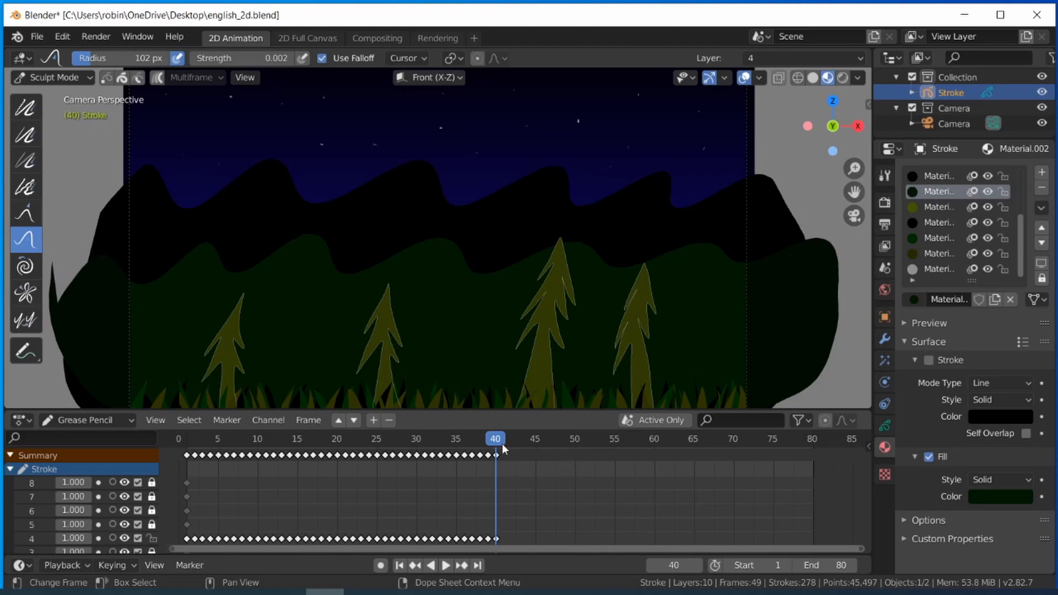
{"action": "mouse_move", "coordinate": [504, 450]}
{"action": "left_mouse_down"}
{"action": "mouse_move", "coordinate": [162, 473]}
{"action": "mouse_move", "coordinate": [519, 474]}
{"action": "mouse_move", "coordinate": [196, 478]}
{"action": "mouse_move", "coordinate": [505, 463]}
{"action": "mouse_move", "coordinate": [232, 461]}
{"action": "mouse_move", "coordinate": [480, 450]}
{"action": "mouse_move", "coordinate": [494, 439]}
{"action": "left_mouse_up"}
Lock layer 4, then unlock grass layer 5 and make it active at frame 2.
{"action": "left_click", "coordinate": [159, 538]}
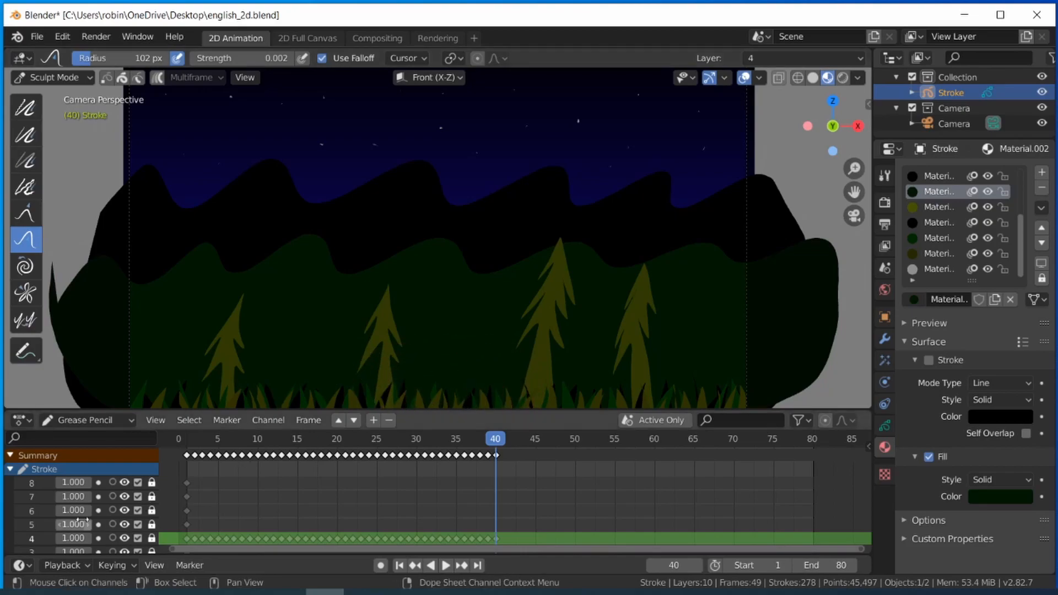
{"action": "left_click", "coordinate": [125, 508]}
{"action": "left_click", "coordinate": [125, 509]}
{"action": "left_click", "coordinate": [125, 524]}
{"action": "left_click", "coordinate": [124, 525]}
{"action": "left_click", "coordinate": [151, 528]}
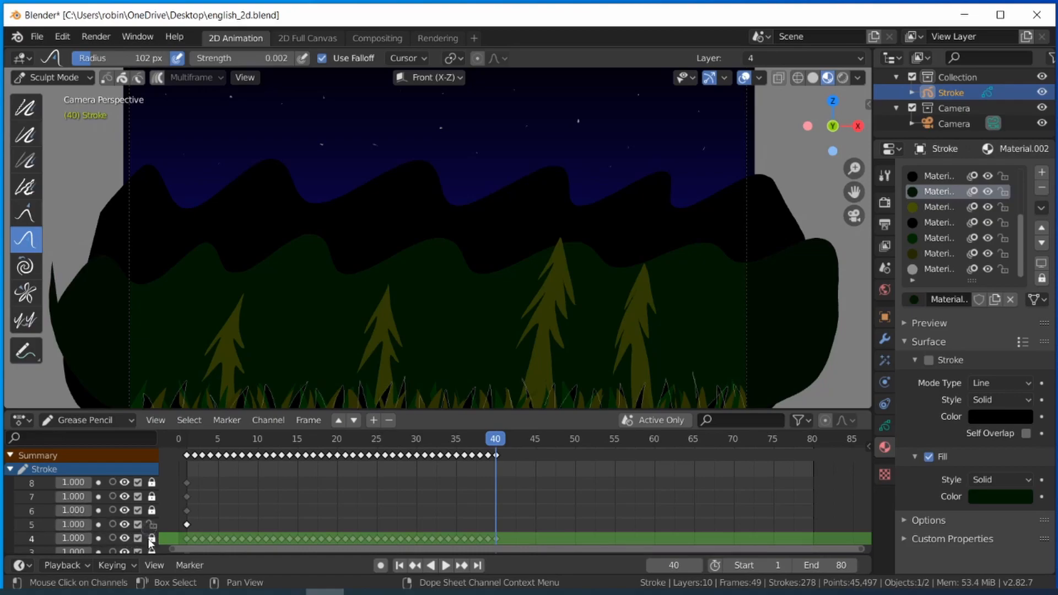
{"action": "left_click", "coordinate": [208, 525]}
{"action": "left_click_drag", "start_coordinate": [496, 443], "coordinate": [193, 451]}
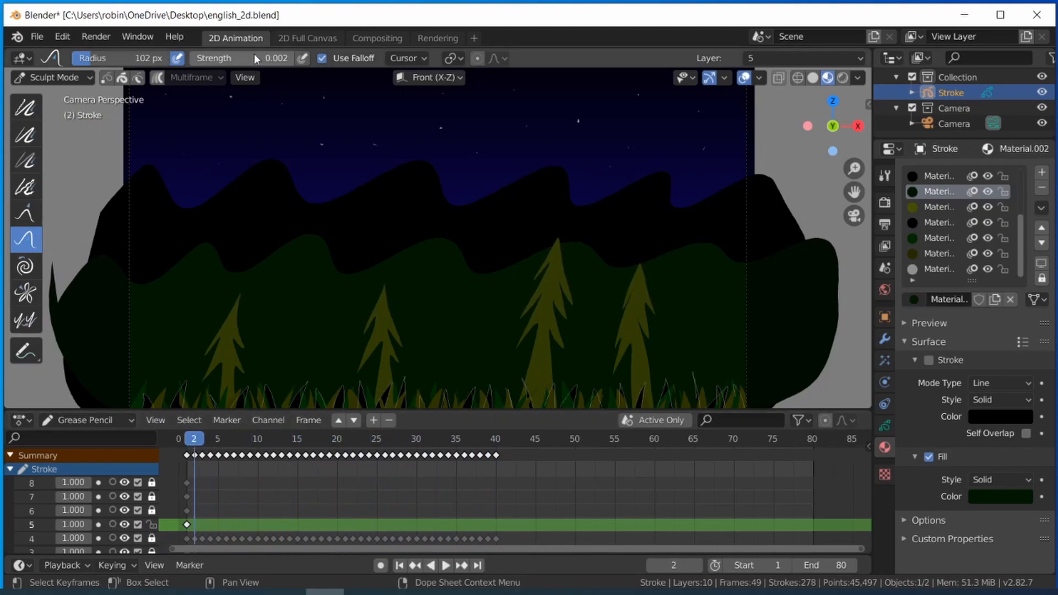
Set the brush radius to 52 px and push the layer 5 grass rightward on every frame from 2 to 40.
{"action": "mouse_move", "coordinate": [95, 58]}
{"action": "left_mouse_down"}
{"action": "mouse_move", "coordinate": [69, 63]}
{"action": "mouse_move", "coordinate": [87, 55]}
{"action": "left_mouse_up"}
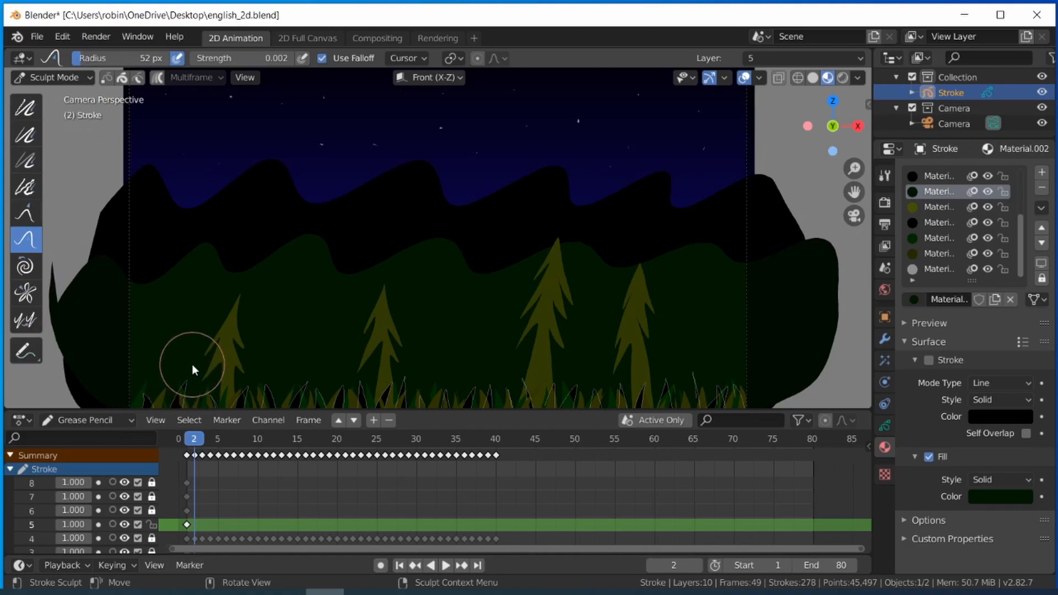
{"action": "mouse_move", "coordinate": [127, 397]}
{"action": "left_mouse_down"}
{"action": "mouse_move", "coordinate": [164, 383]}
{"action": "mouse_move", "coordinate": [349, 380]}
{"action": "mouse_move", "coordinate": [774, 383]}
{"action": "left_mouse_up"}
{"action": "left_click", "coordinate": [203, 444]}
{"action": "mouse_move", "coordinate": [136, 391]}
{"action": "left_mouse_down"}
{"action": "mouse_move", "coordinate": [273, 380]}
{"action": "mouse_move", "coordinate": [738, 386]}
{"action": "left_mouse_up"}
{"action": "left_click", "coordinate": [211, 441]}
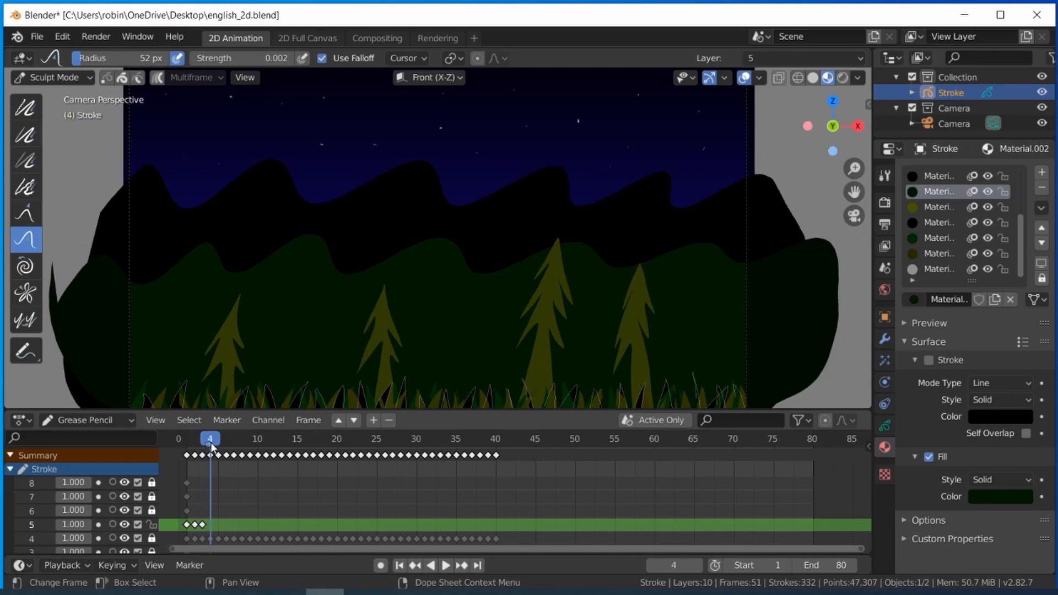
{"action": "mouse_move", "coordinate": [144, 394]}
{"action": "left_mouse_down"}
{"action": "mouse_move", "coordinate": [179, 379]}
{"action": "mouse_move", "coordinate": [489, 372]}
{"action": "mouse_move", "coordinate": [760, 386]}
{"action": "left_mouse_up"}
{"action": "left_click", "coordinate": [219, 441]}
{"action": "left_click_drag", "start_coordinate": [132, 392], "coordinate": [482, 375]}
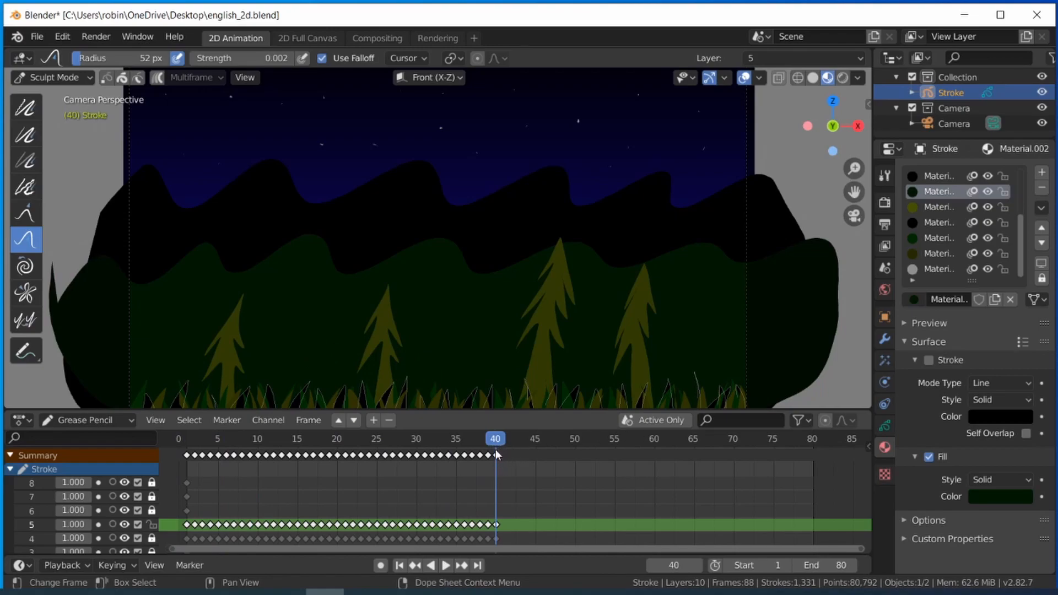
{"action": "mouse_move", "coordinate": [495, 442]}
{"action": "left_mouse_down"}
{"action": "mouse_move", "coordinate": [203, 458]}
{"action": "mouse_move", "coordinate": [496, 447]}
{"action": "mouse_move", "coordinate": [250, 452]}
{"action": "mouse_move", "coordinate": [203, 464]}
{"action": "mouse_move", "coordinate": [401, 449]}
{"action": "mouse_move", "coordinate": [181, 449]}
{"action": "mouse_move", "coordinate": [499, 446]}
{"action": "left_mouse_up"}
Lock layer 5, set the brush strength to 0.003, and unlock and activate grass layer 6 at frame 2.
{"action": "left_click", "coordinate": [152, 525]}
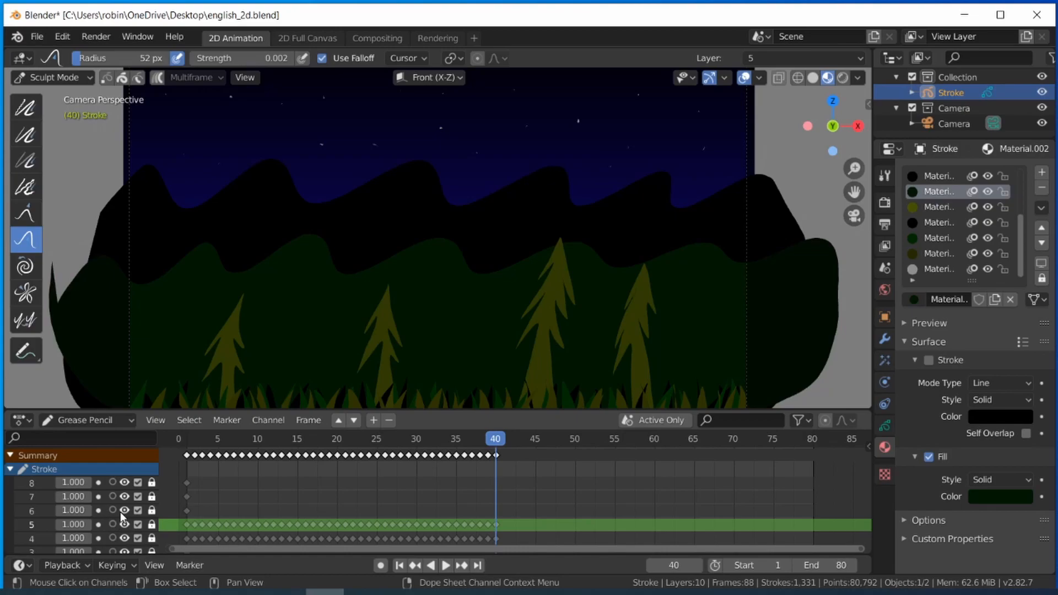
{"action": "left_click", "coordinate": [45, 510]}
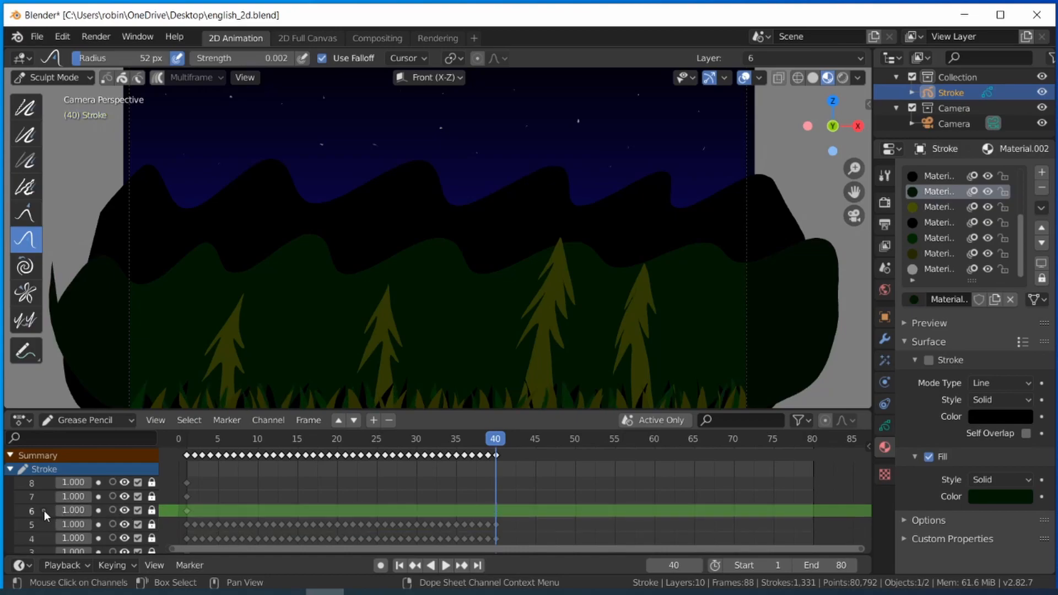
{"action": "left_click", "coordinate": [216, 57]}
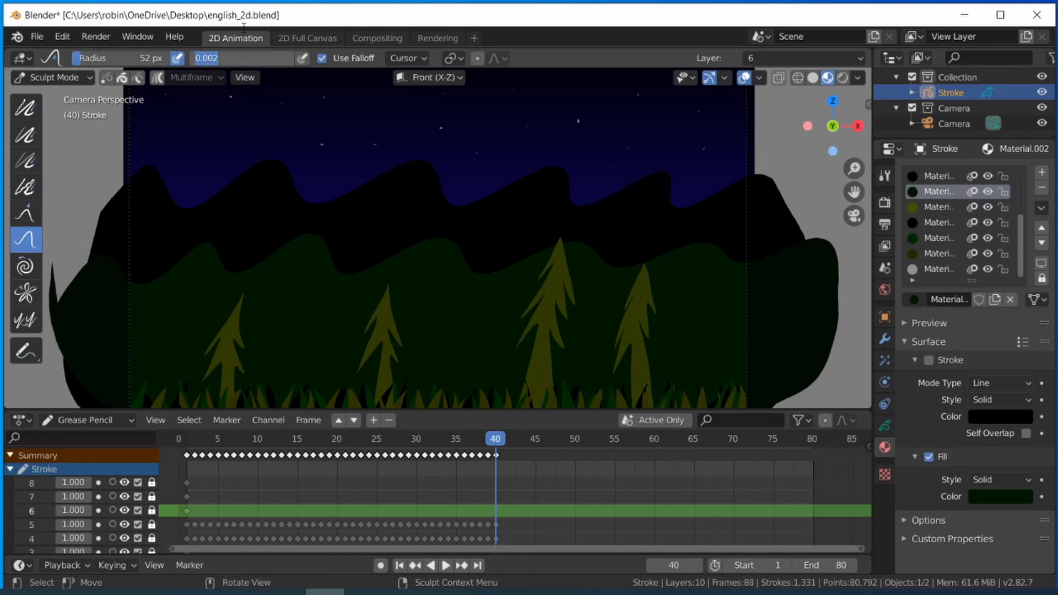
{"action": "type", "text": "0.003"}
{"action": "key", "text": "Return"}
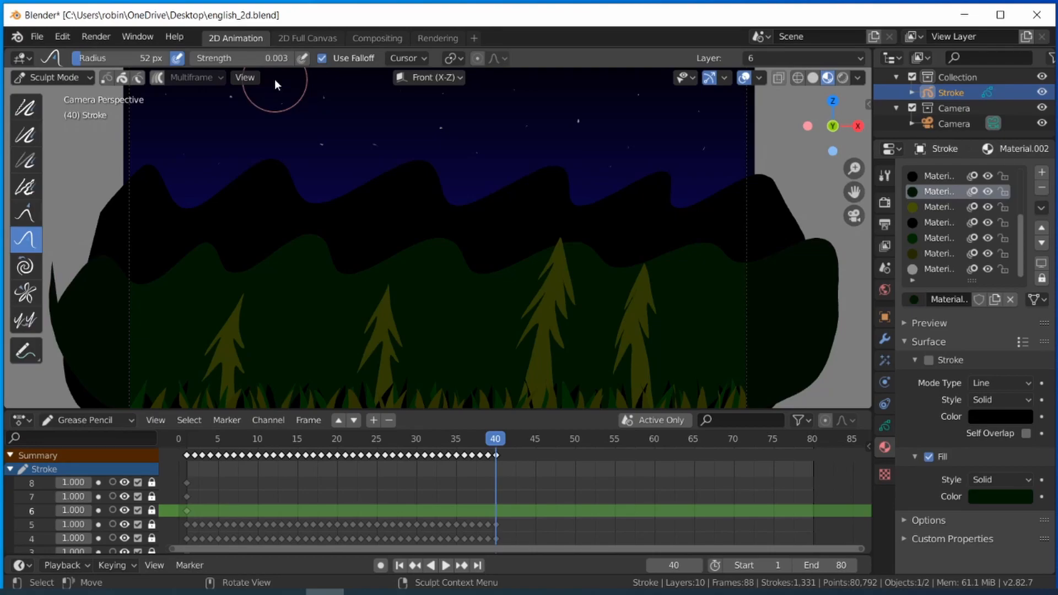
{"action": "left_click", "coordinate": [152, 511]}
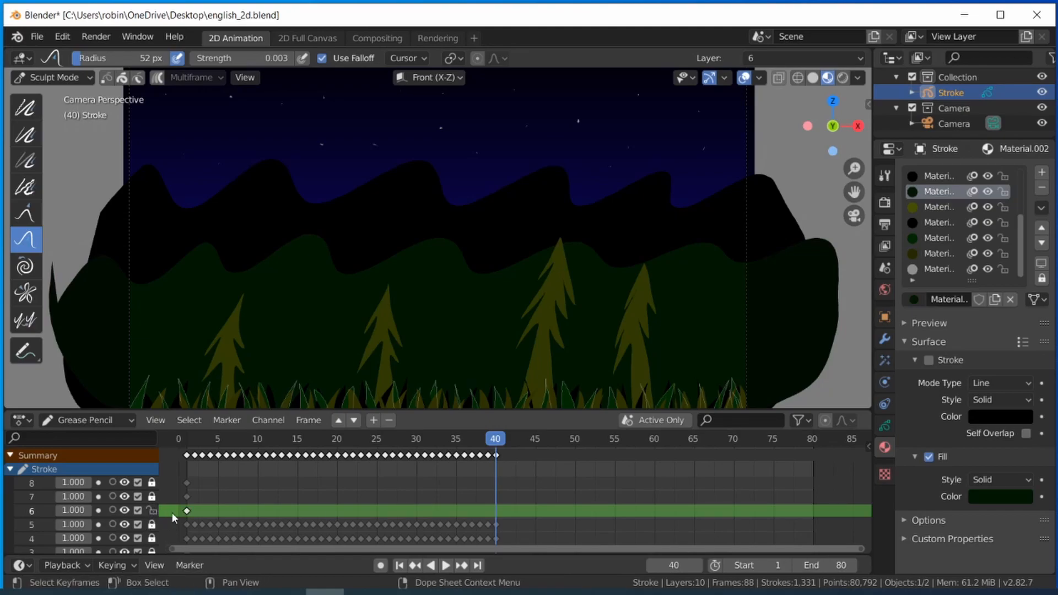
{"action": "mouse_move", "coordinate": [495, 446]}
{"action": "left_mouse_down"}
{"action": "mouse_move", "coordinate": [194, 447]}
{"action": "mouse_move", "coordinate": [189, 469]}
{"action": "left_mouse_up"}
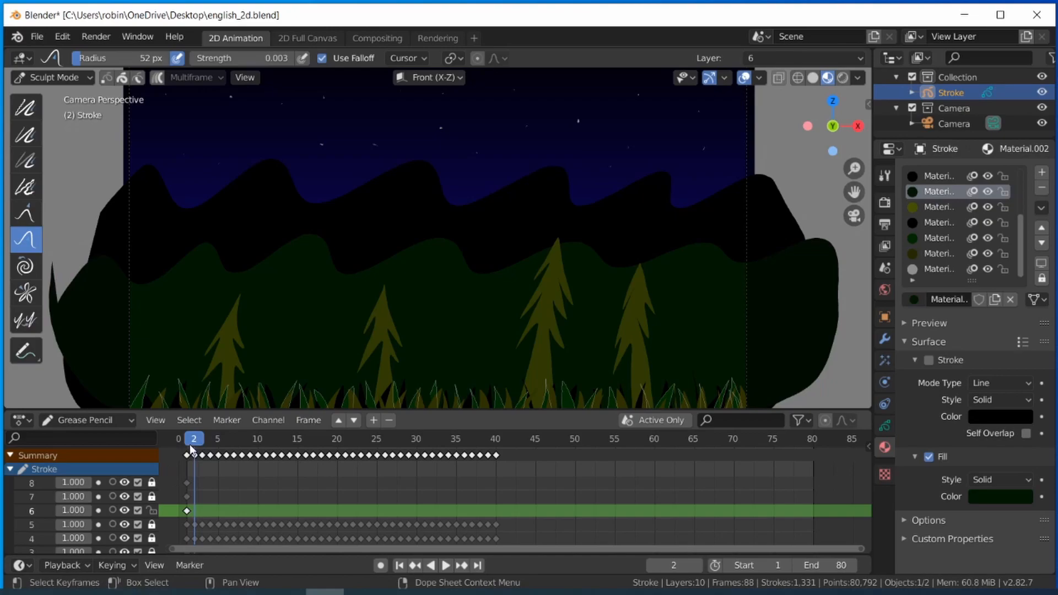
Push the layer 6 grass slightly to the right on every frame from 2 to 40, keyframing each one.
{"action": "left_click_drag", "start_coordinate": [102, 381], "coordinate": [793, 382]}
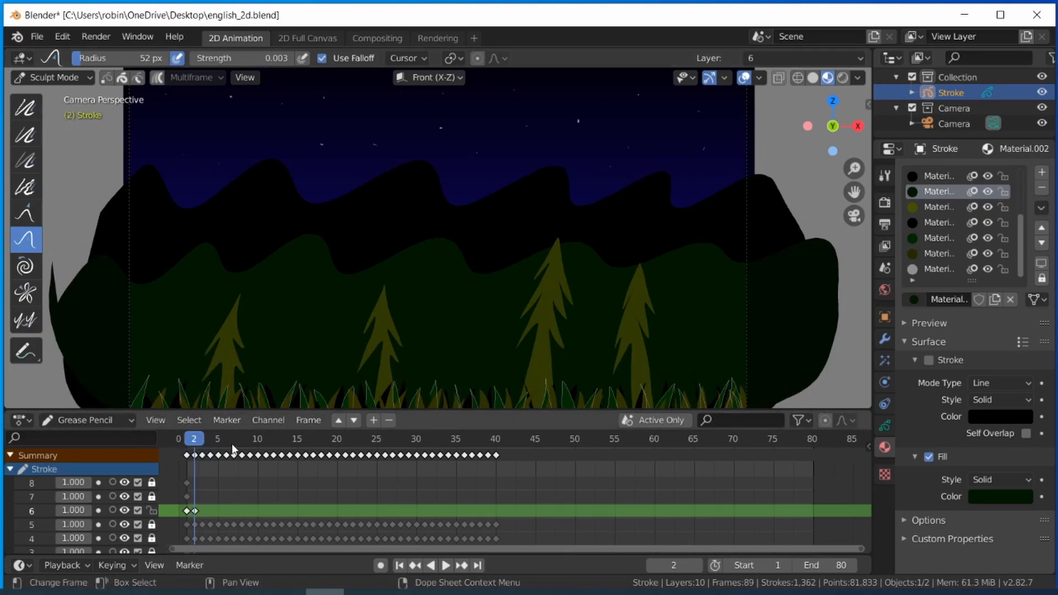
{"action": "left_click", "coordinate": [201, 440]}
{"action": "left_click_drag", "start_coordinate": [130, 386], "coordinate": [752, 389]}
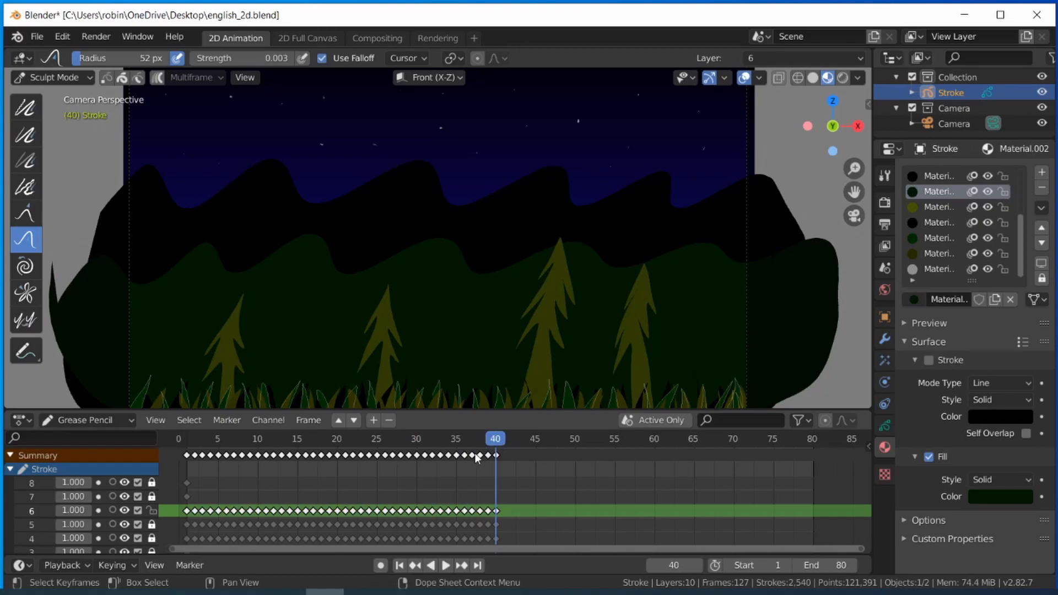
Preview the swaying grass by playing and scrubbing through the keyed frames, and return to frame 2.
{"action": "key", "text": "ctrl+shift+space"}
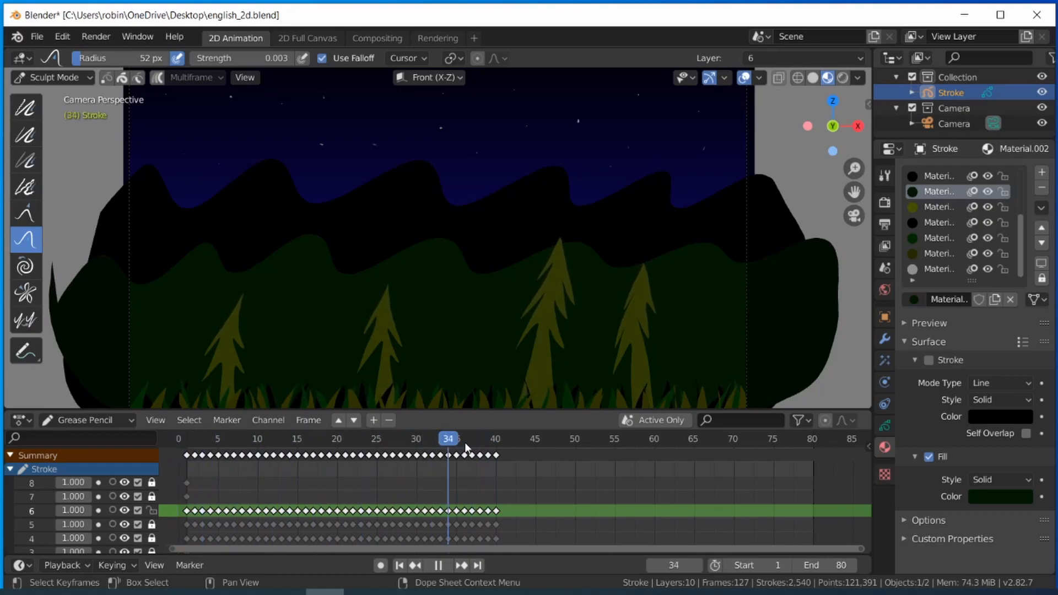
{"action": "left_click_drag", "start_coordinate": [462, 439], "coordinate": [226, 459]}
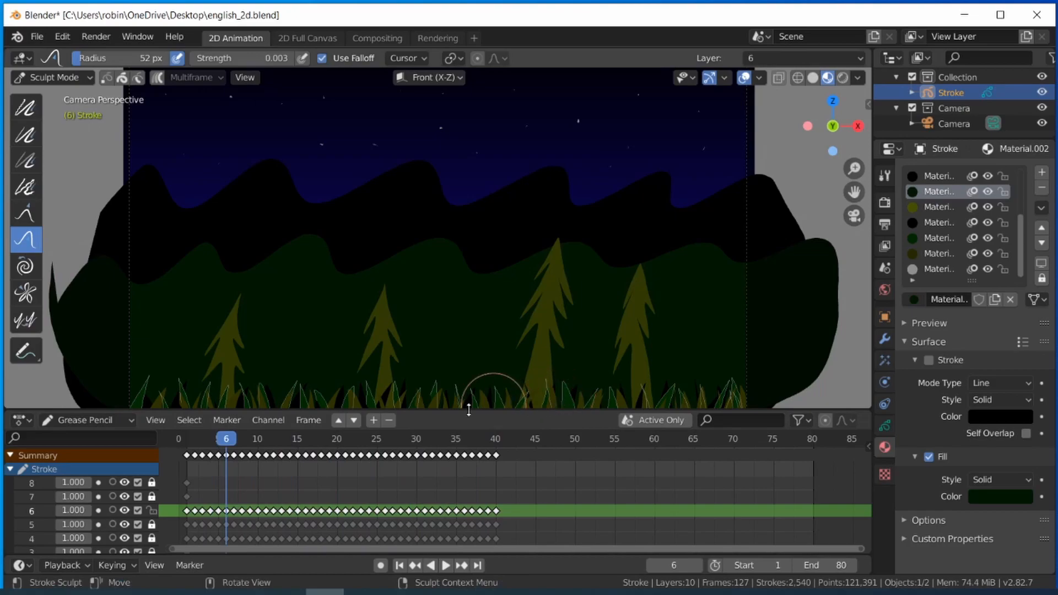
{"action": "key", "text": "space"}
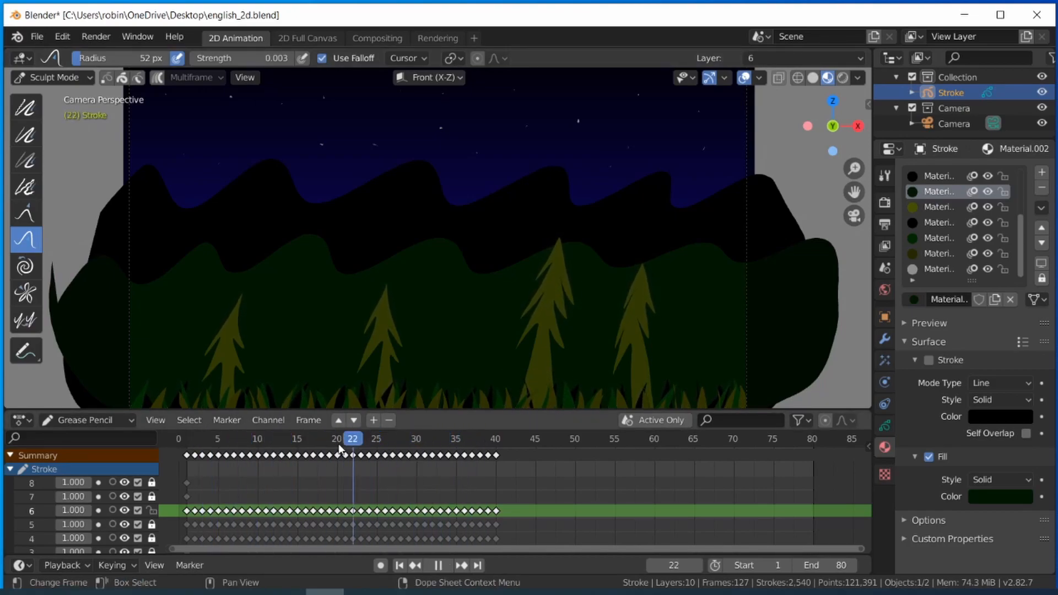
{"action": "left_click_drag", "start_coordinate": [498, 444], "coordinate": [196, 453]}
{"action": "key", "text": "space"}
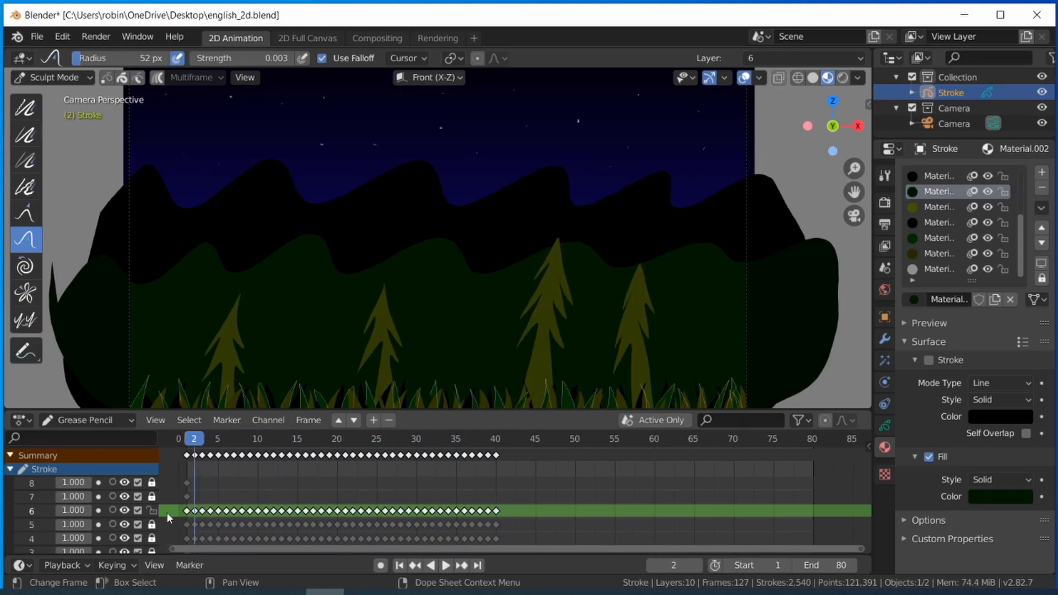
Lock layer 6 and unlock grass layer 7, keeping it visible.
{"action": "left_click", "coordinate": [152, 511]}
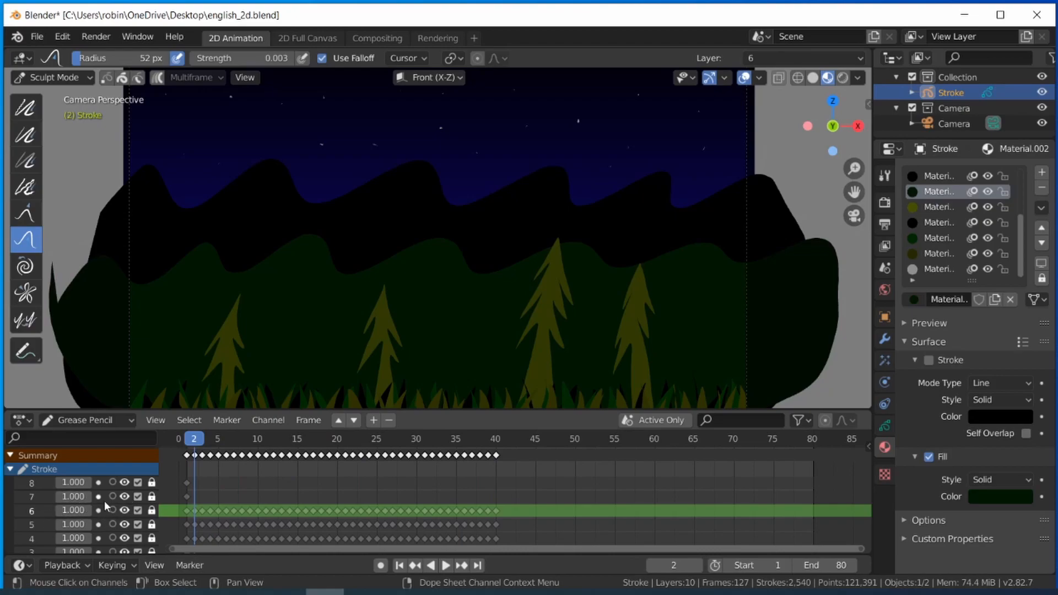
{"action": "double_click", "coordinate": [130, 497]}
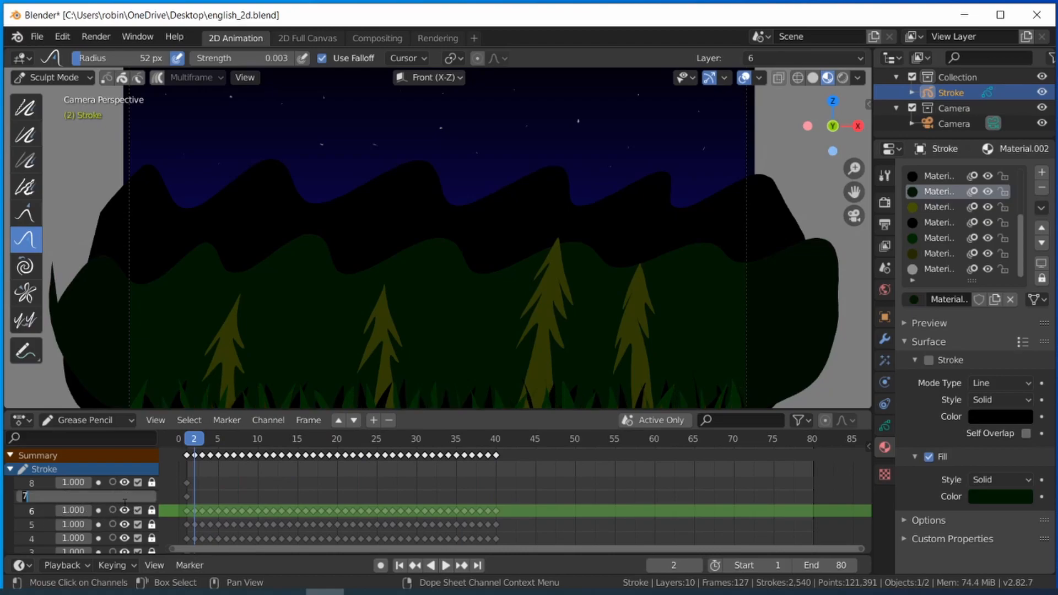
{"action": "key", "text": "Return"}
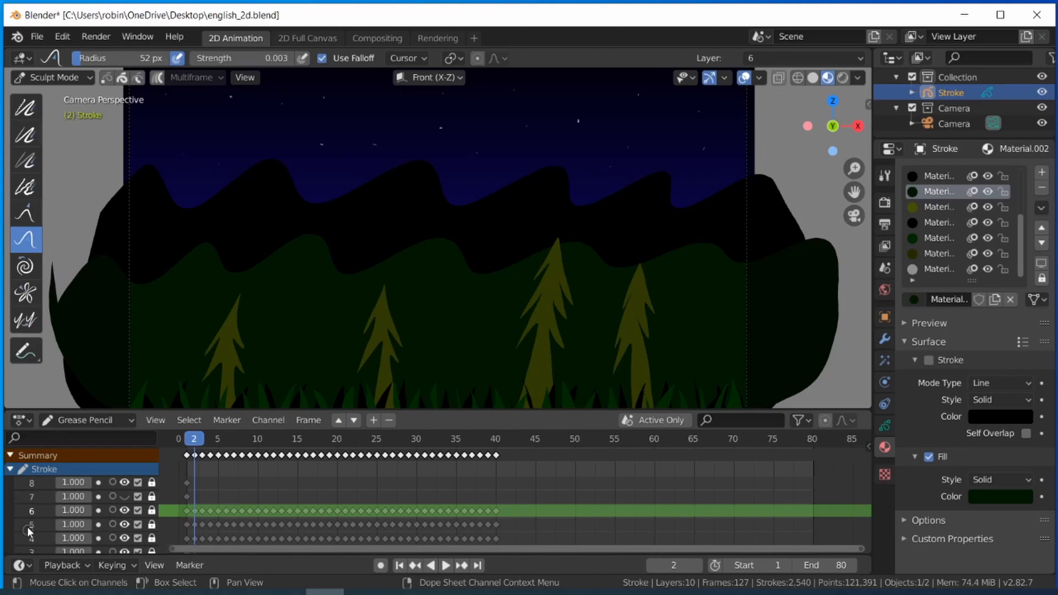
{"action": "left_click", "coordinate": [126, 498]}
{"action": "left_click", "coordinate": [152, 497]}
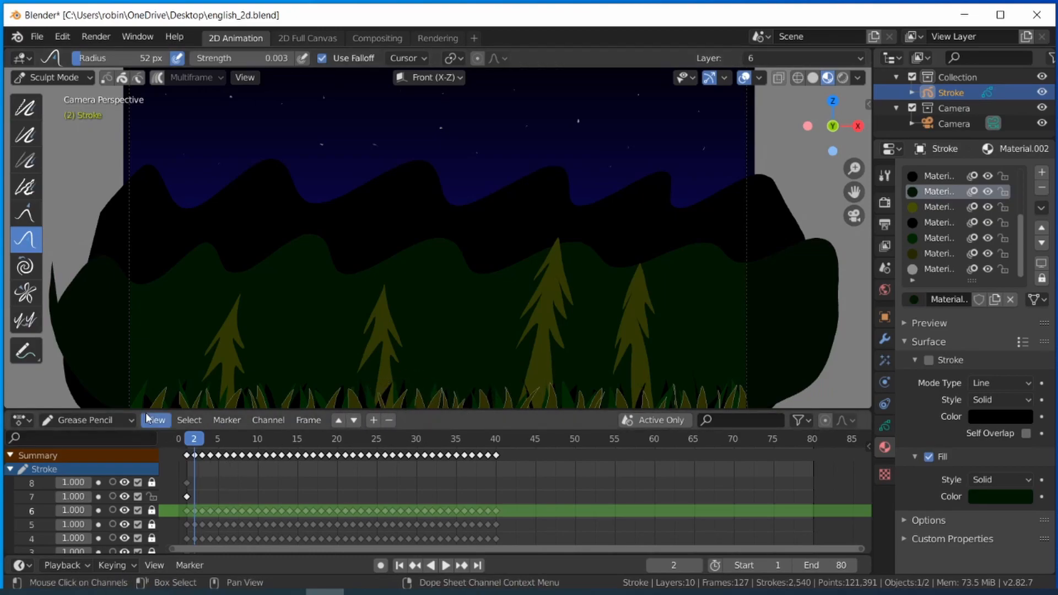
Set the brush strength to 0.004 and make layer 7 the active layer.
{"action": "left_click", "coordinate": [235, 56]}
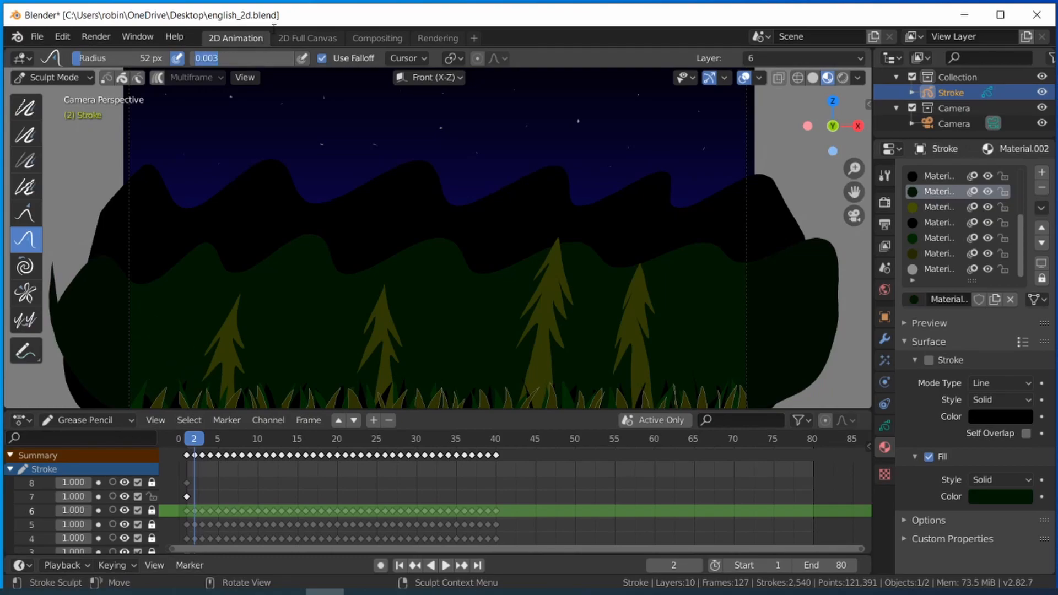
{"action": "type", "text": "0.004"}
{"action": "key", "text": "Return"}
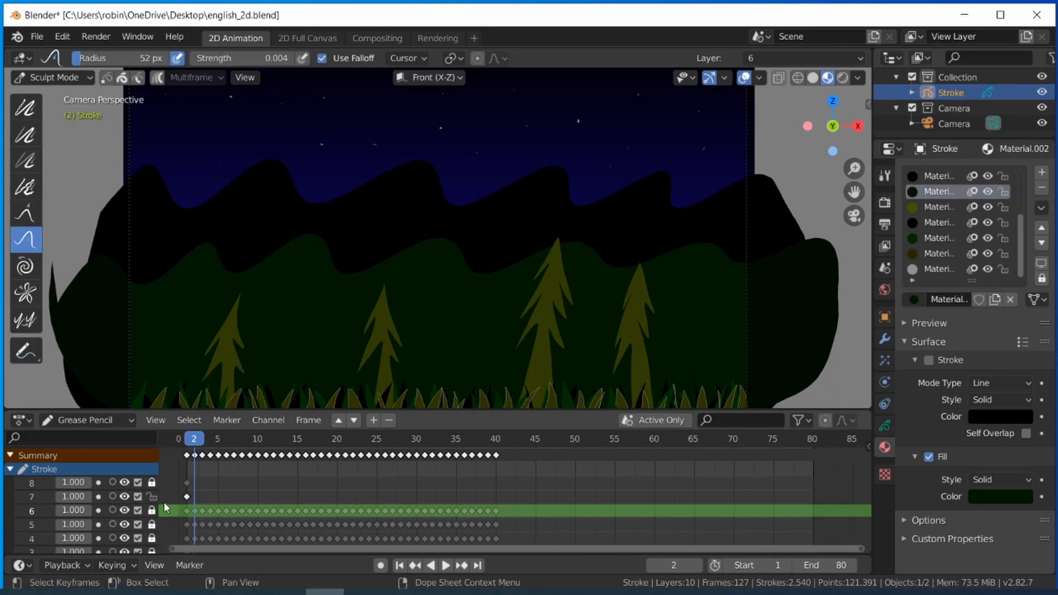
{"action": "left_click", "coordinate": [39, 497]}
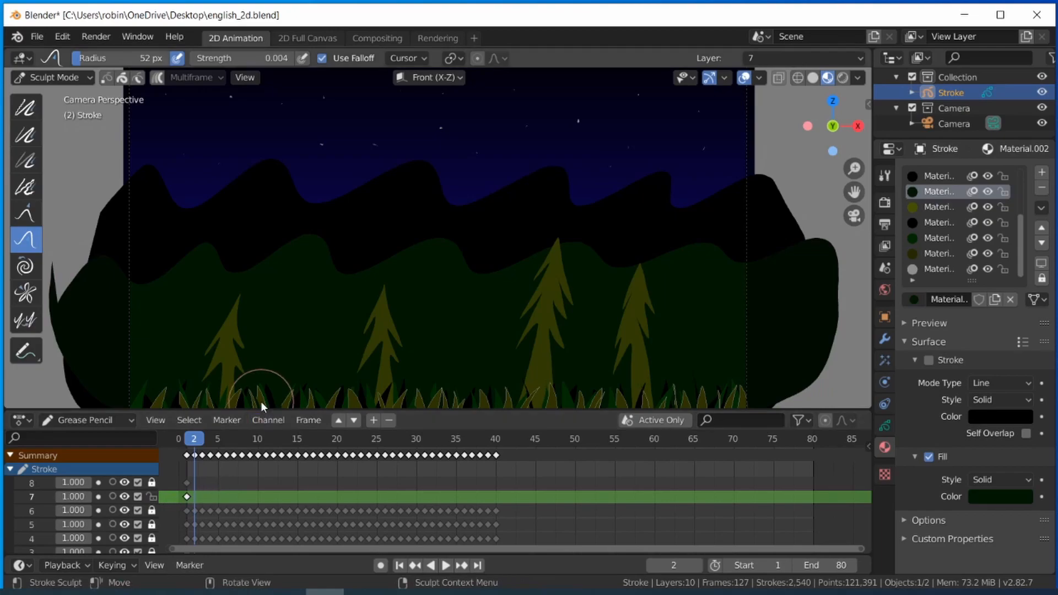
Push the layer 7 grass to the right on every frame from 2 to 40, keyframing each one.
{"action": "left_click_drag", "start_coordinate": [107, 385], "coordinate": [763, 381]}
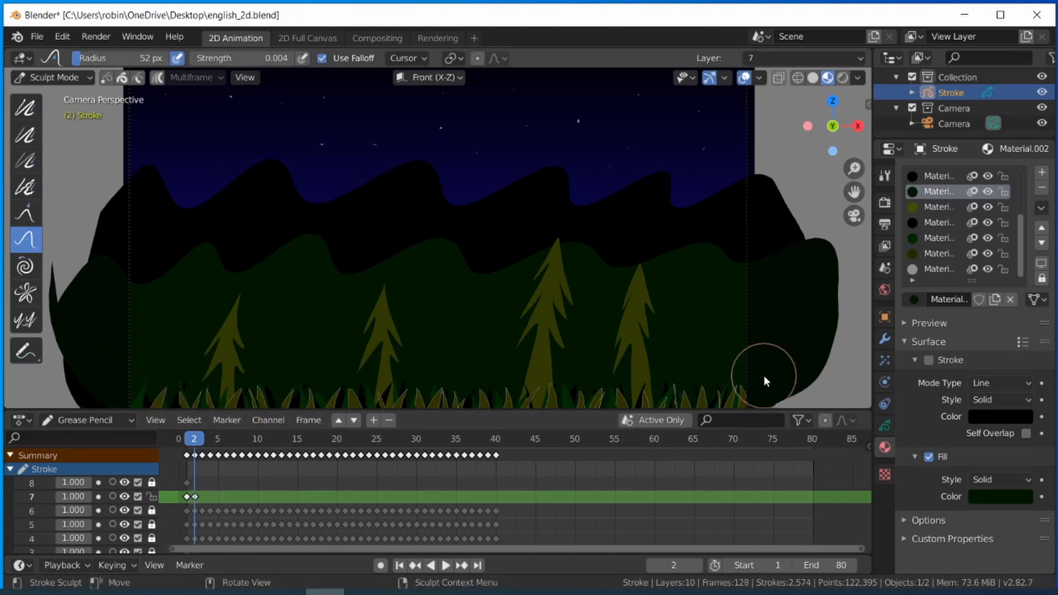
{"action": "left_click", "coordinate": [203, 441]}
{"action": "left_click_drag", "start_coordinate": [131, 388], "coordinate": [741, 383]}
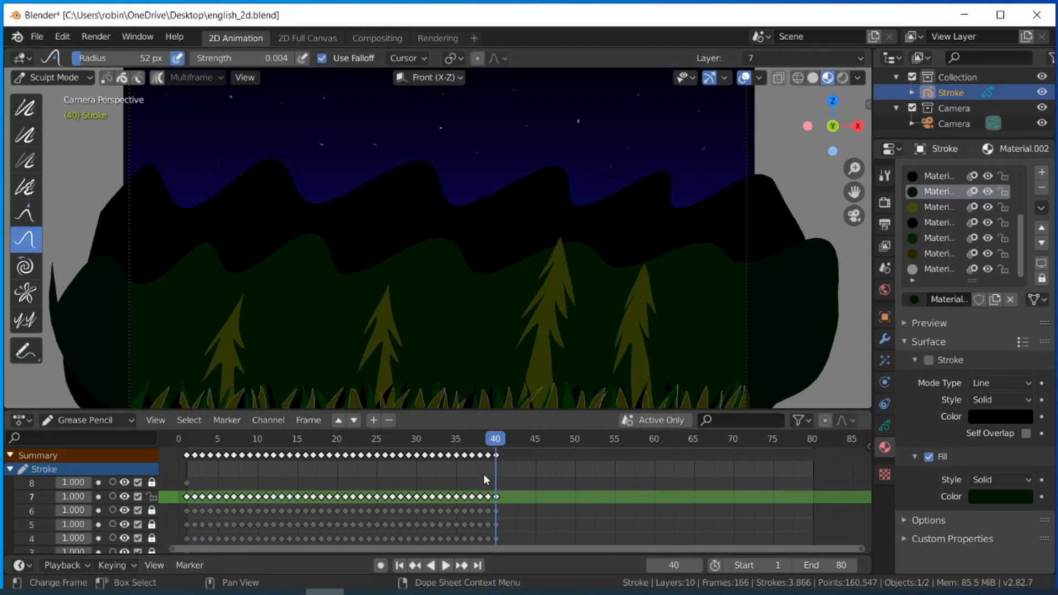
{"action": "left_click_drag", "start_coordinate": [494, 449], "coordinate": [494, 422]}
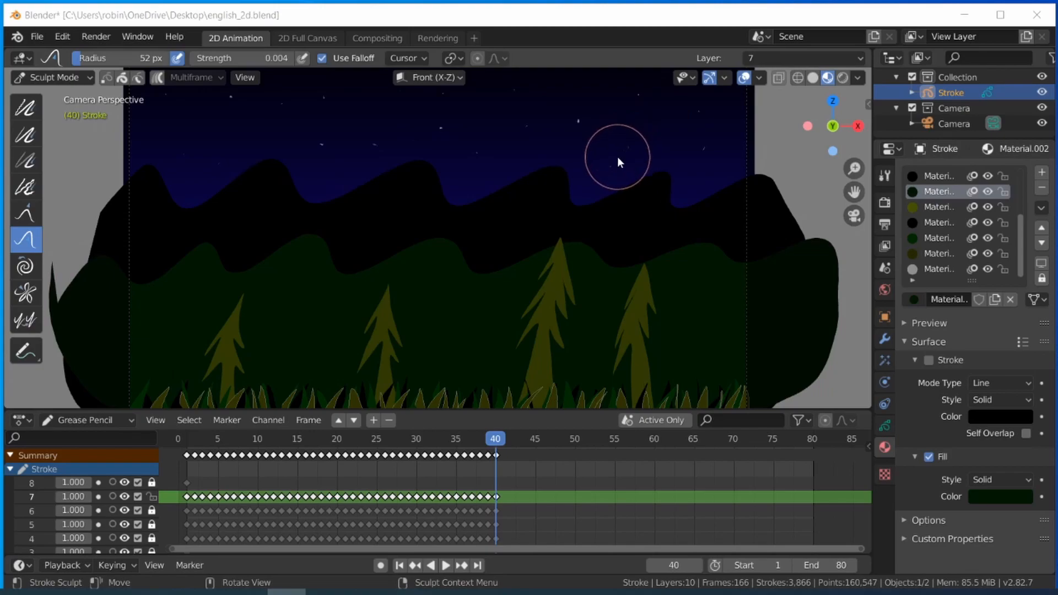
Lock layer 7, make star layer 8 active and return to the beginning of the timeline.
{"action": "left_click", "coordinate": [151, 497]}
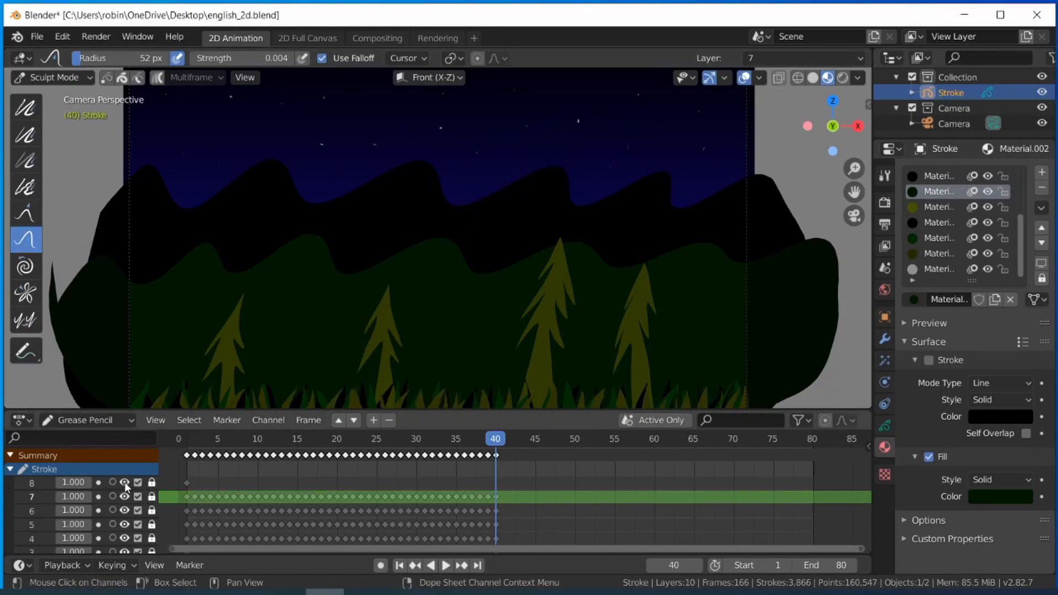
{"action": "left_click", "coordinate": [125, 482]}
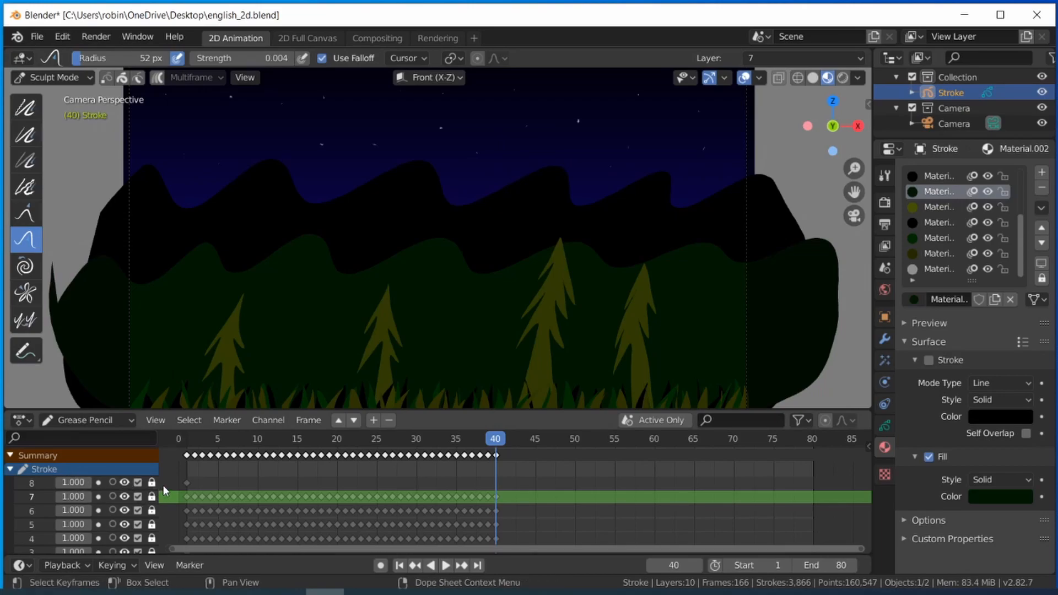
{"action": "left_click", "coordinate": [196, 485]}
{"action": "key", "text": "ctrl+shift+space"}
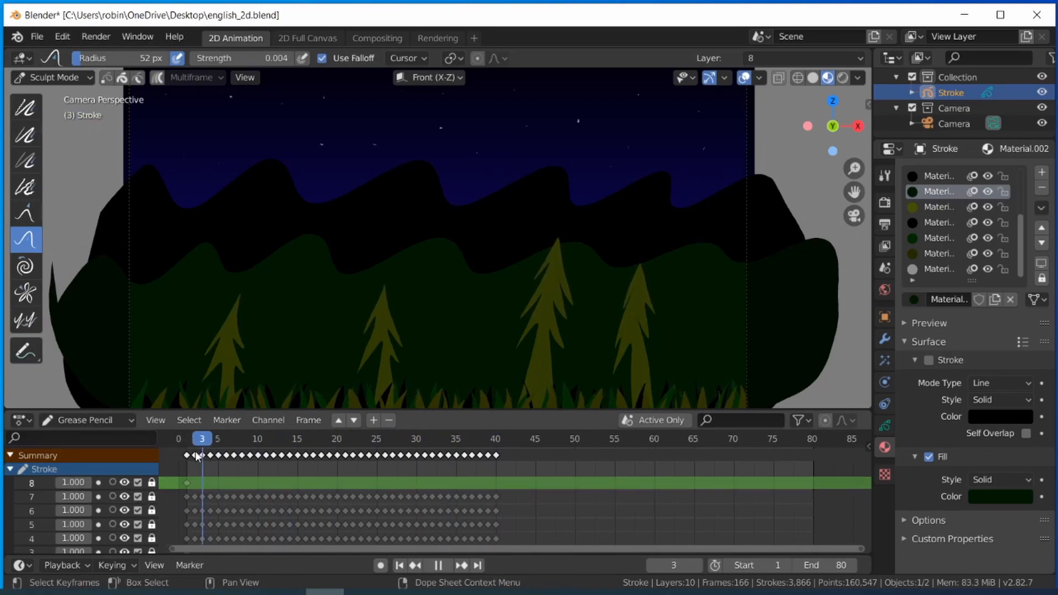
{"action": "key", "text": "space"}
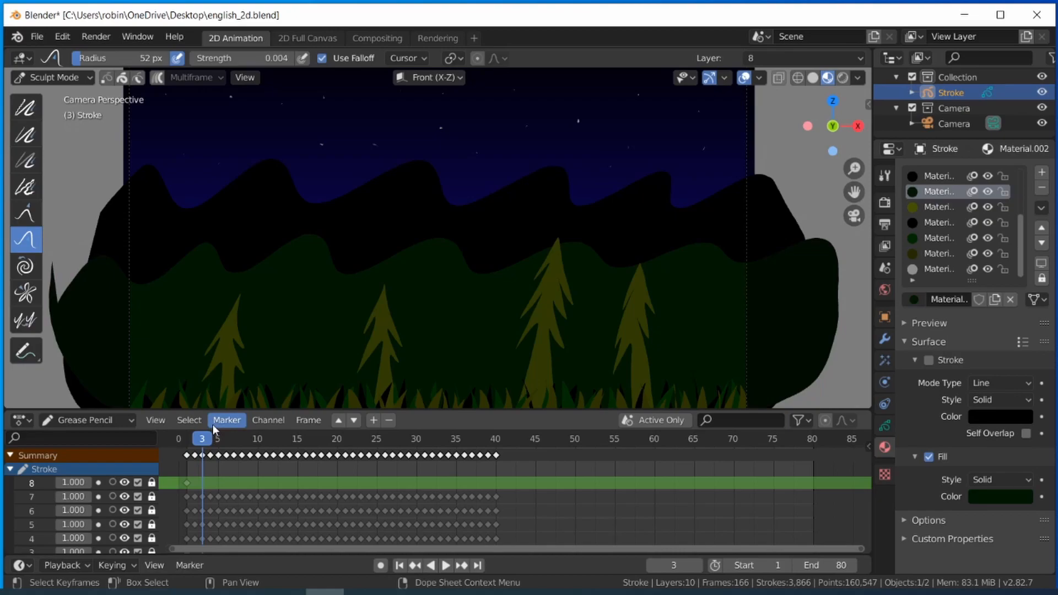
Switch to Edit Mode, unlock layer 8 and go to frame 2.
{"action": "left_click", "coordinate": [78, 77]}
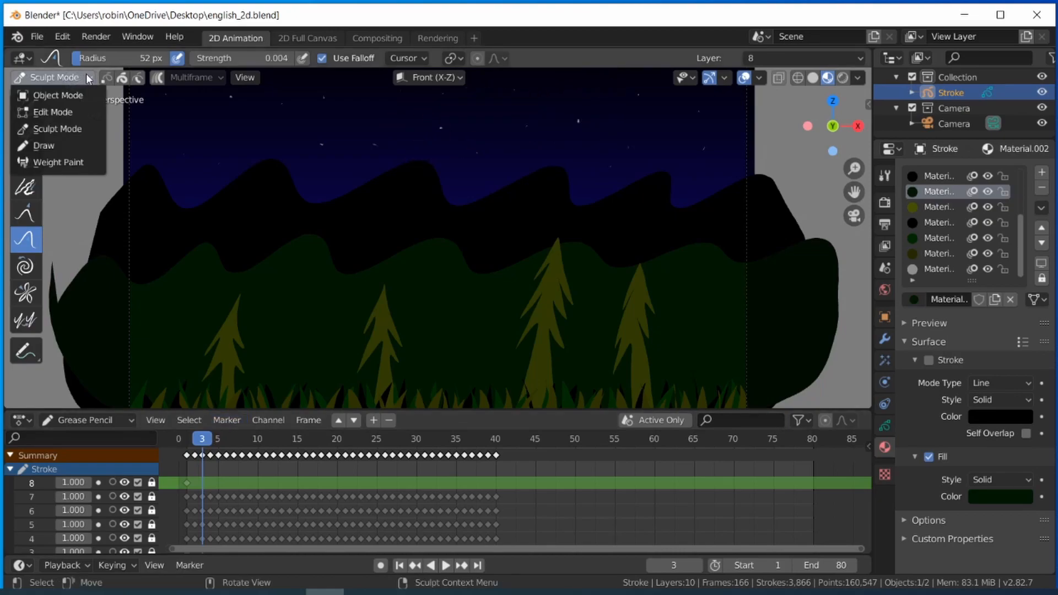
{"action": "left_click", "coordinate": [51, 113]}
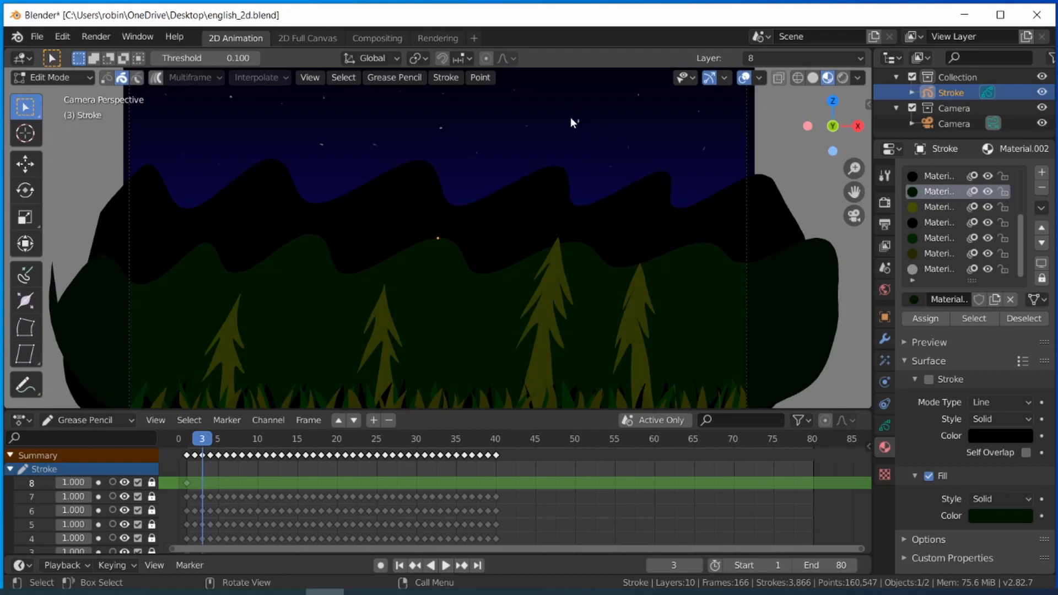
{"action": "left_click", "coordinate": [152, 483]}
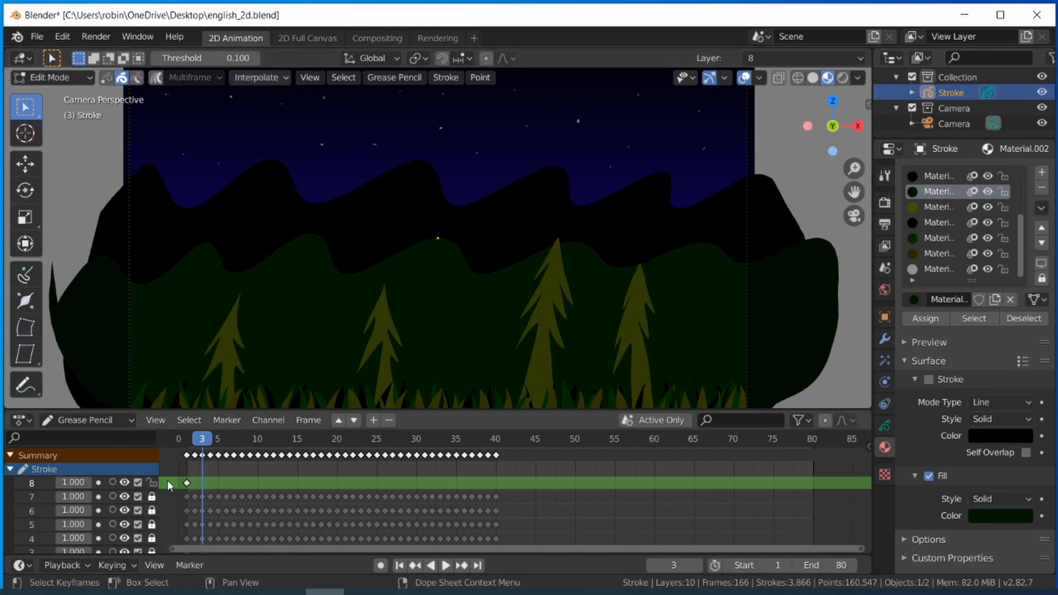
{"action": "left_click_drag", "start_coordinate": [204, 450], "coordinate": [194, 448]}
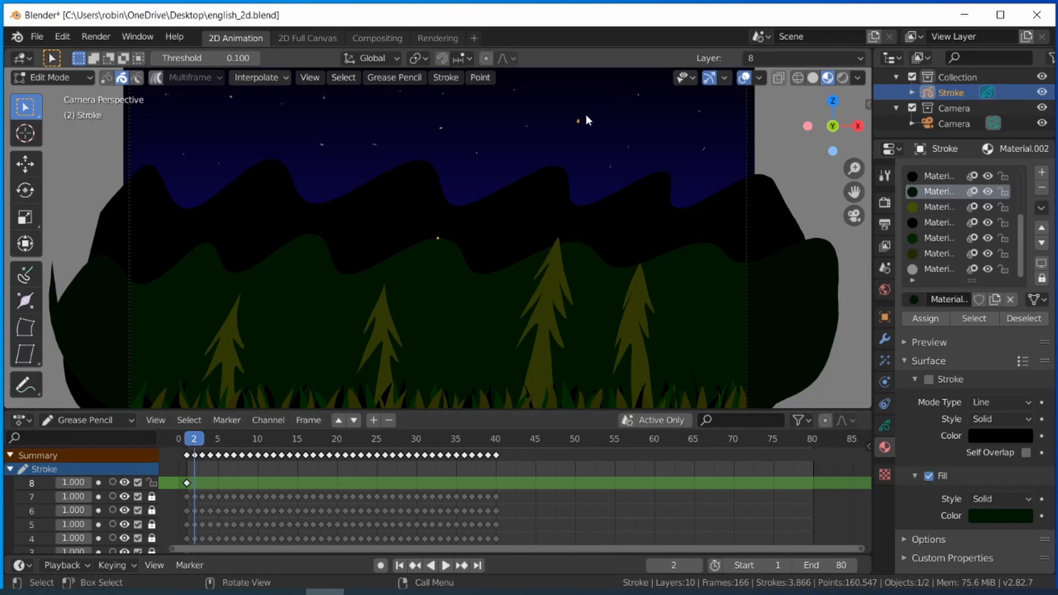
{"action": "key", "text": "s"}
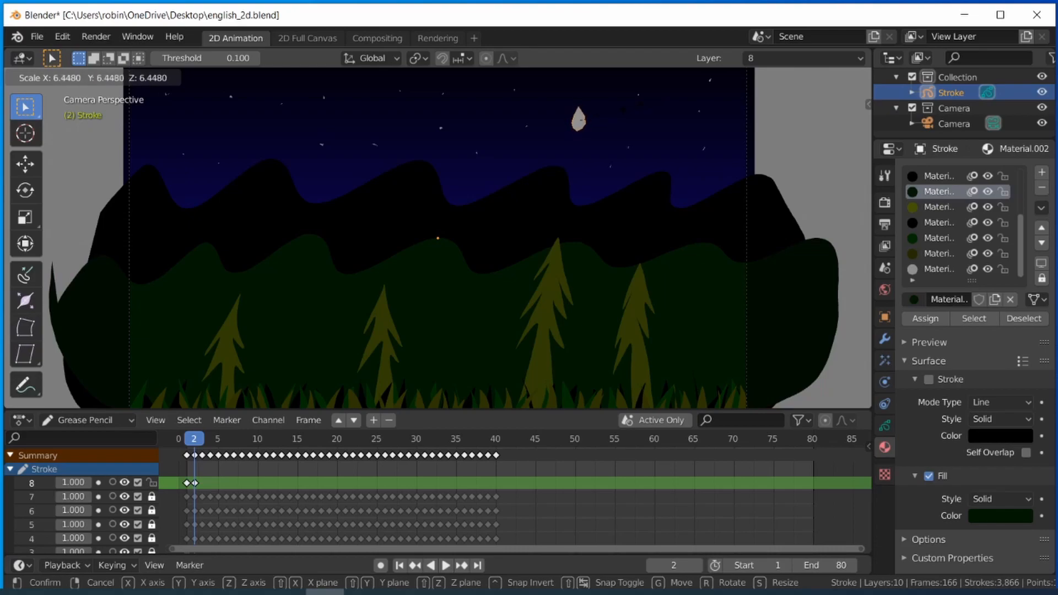
{"action": "left_click", "coordinate": [607, 121]}
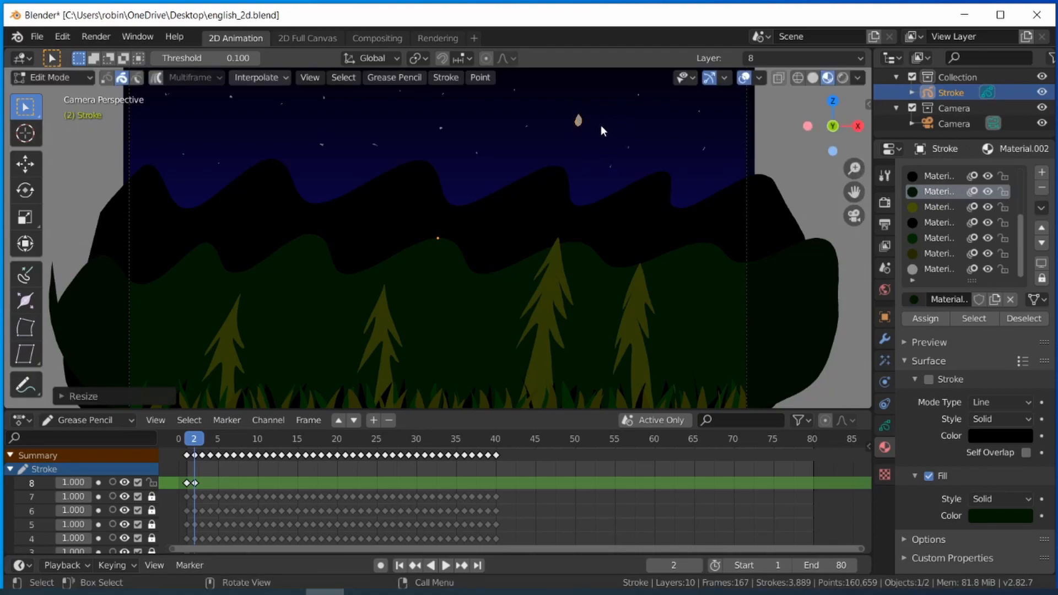
{"action": "key", "text": "ctrl+z"}
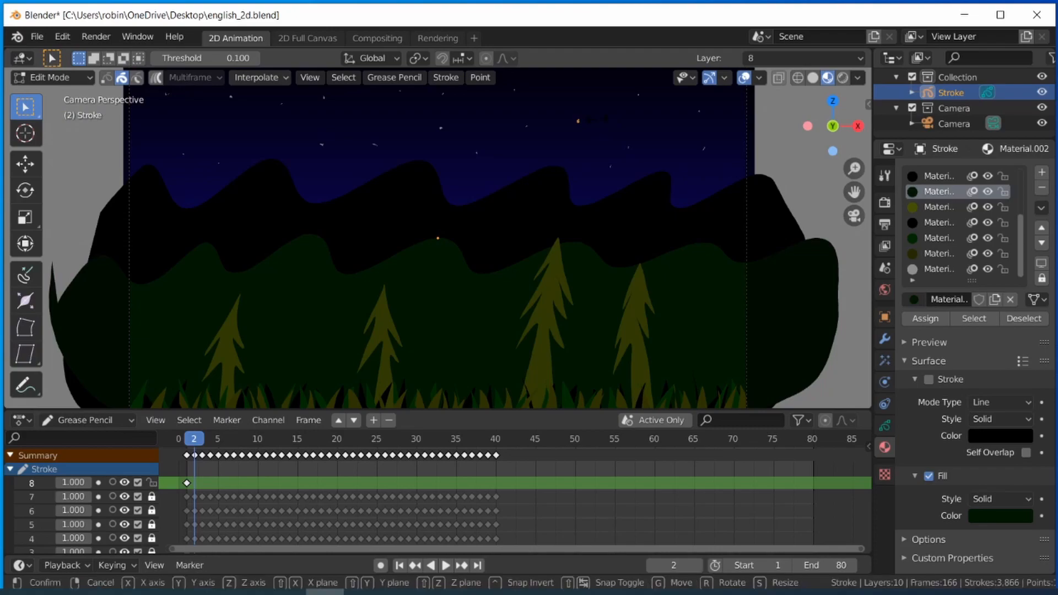
Scale up the bright star above the tallest tree on frame 2, and enlarge it further on frame 3.
{"action": "key", "text": "s"}
{"action": "left_click", "coordinate": [602, 120]}
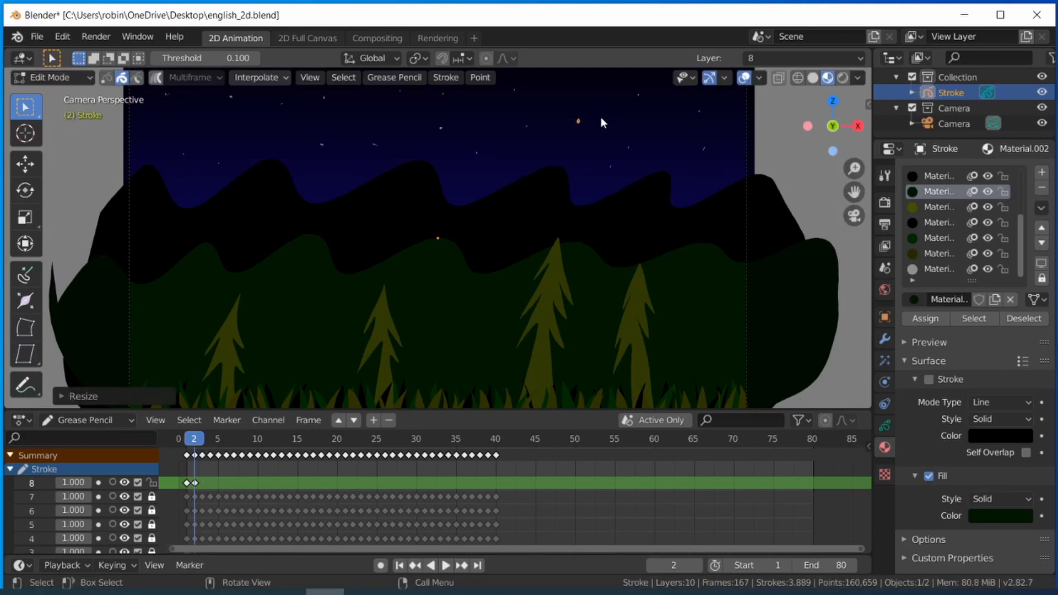
{"action": "left_click", "coordinate": [203, 449]}
{"action": "key", "text": "s"}
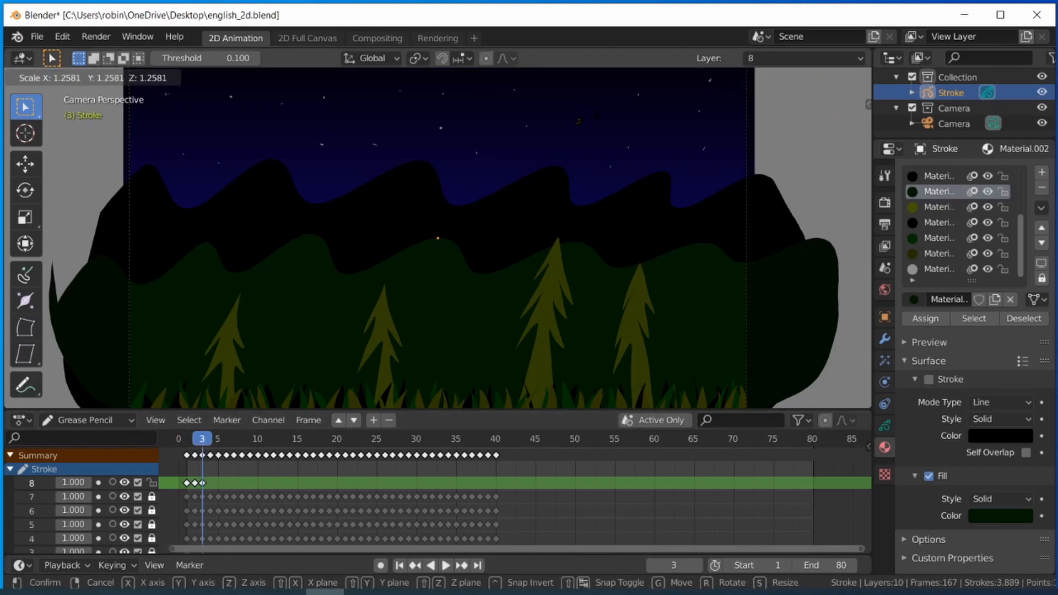
{"action": "left_click", "coordinate": [593, 157]}
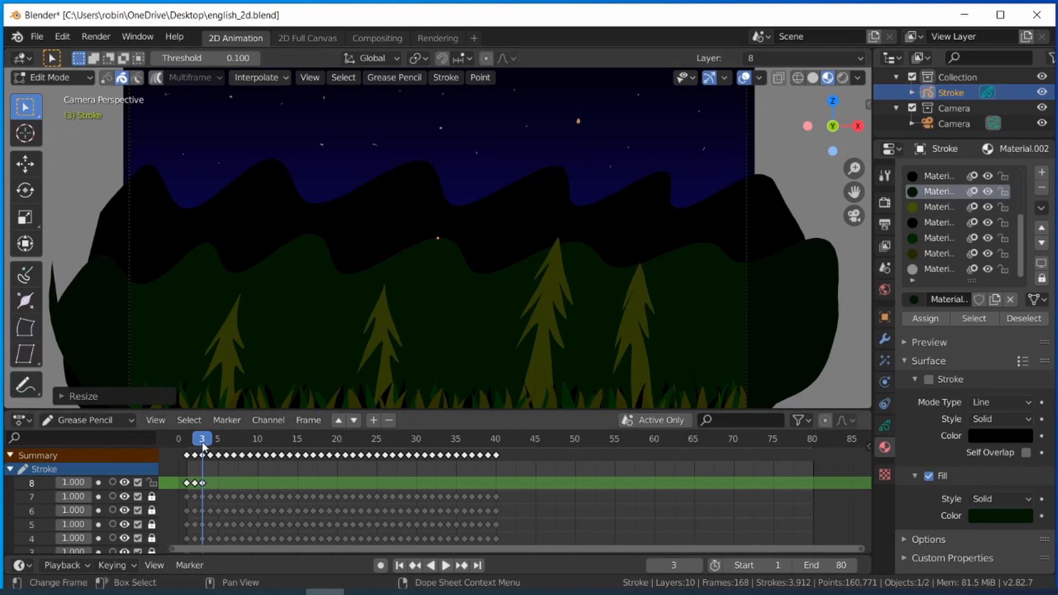
Duplicate layer 8's keyframes at frames 1 to 3 and place the copies on frames 4 to 6.
{"action": "left_click_drag", "start_coordinate": [204, 444], "coordinate": [166, 496]}
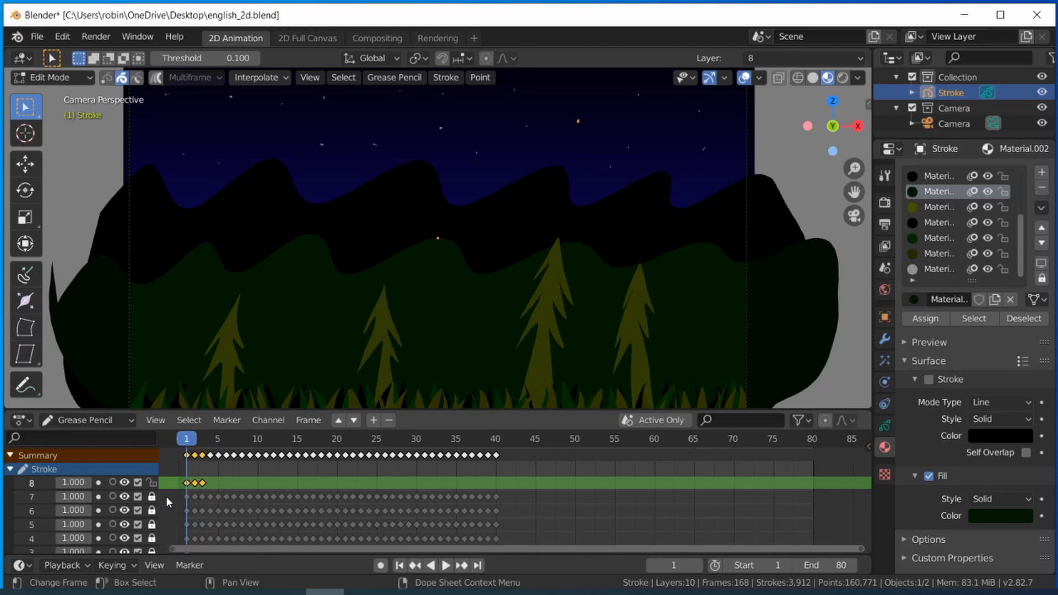
{"action": "right_click", "coordinate": [212, 484]}
{"action": "mouse_move", "coordinate": [200, 492]}
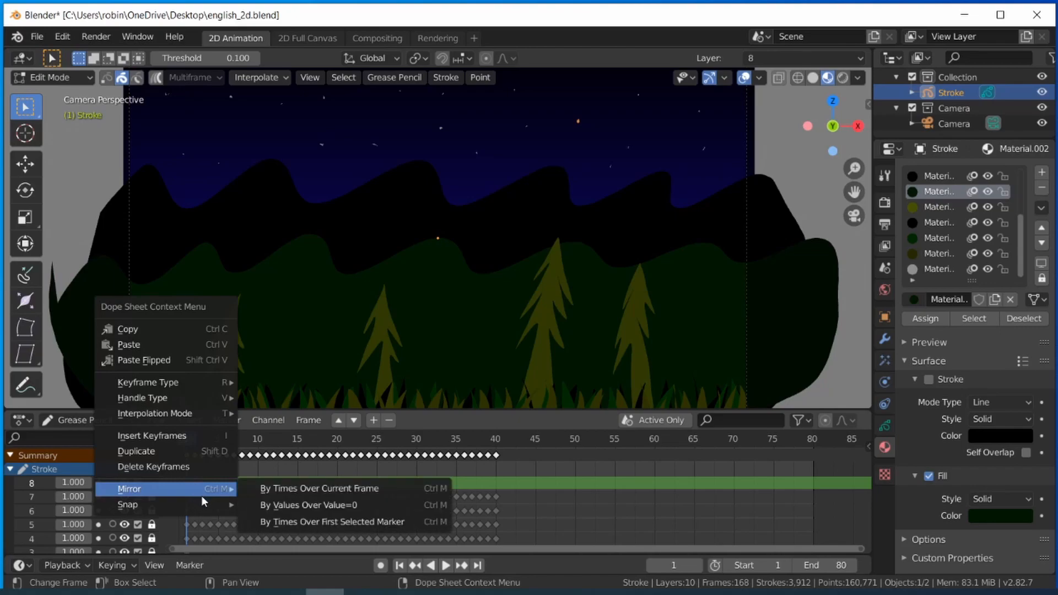
{"action": "left_click", "coordinate": [172, 455]}
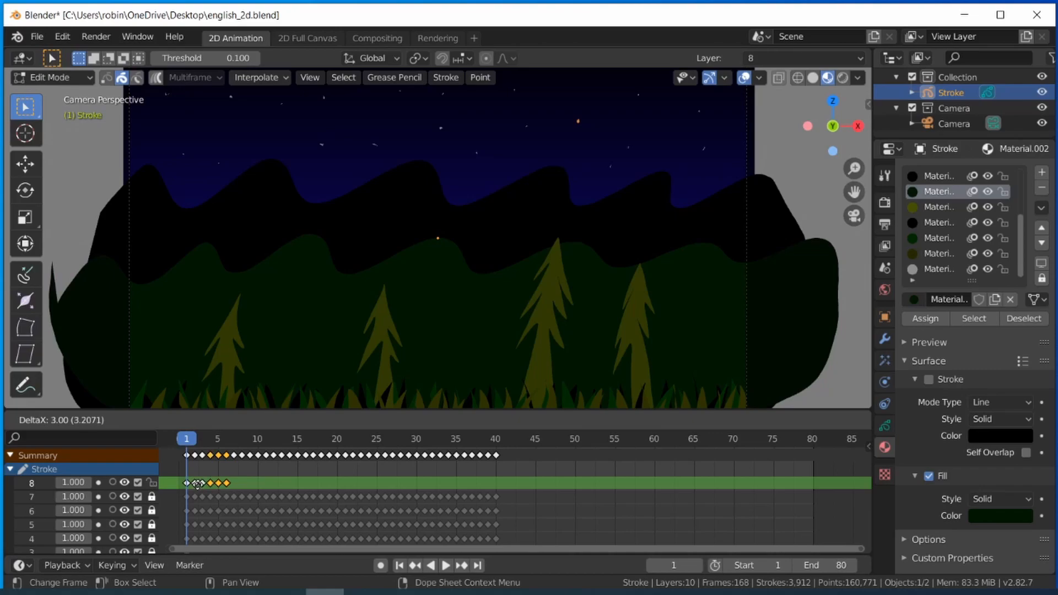
{"action": "left_click", "coordinate": [201, 486]}
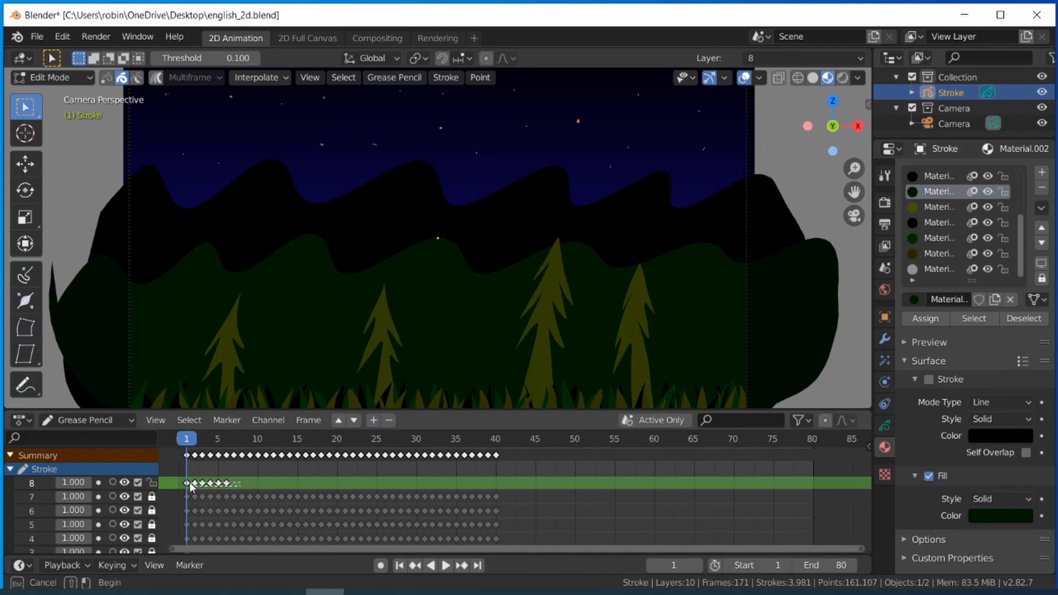
Duplicate layer 8's keyframes at frames 1 to 6, placing one set of copies on frames 7 to 12 and another on frames 13 to 18.
{"action": "right_click", "coordinate": [182, 484]}
{"action": "left_click", "coordinate": [171, 488]}
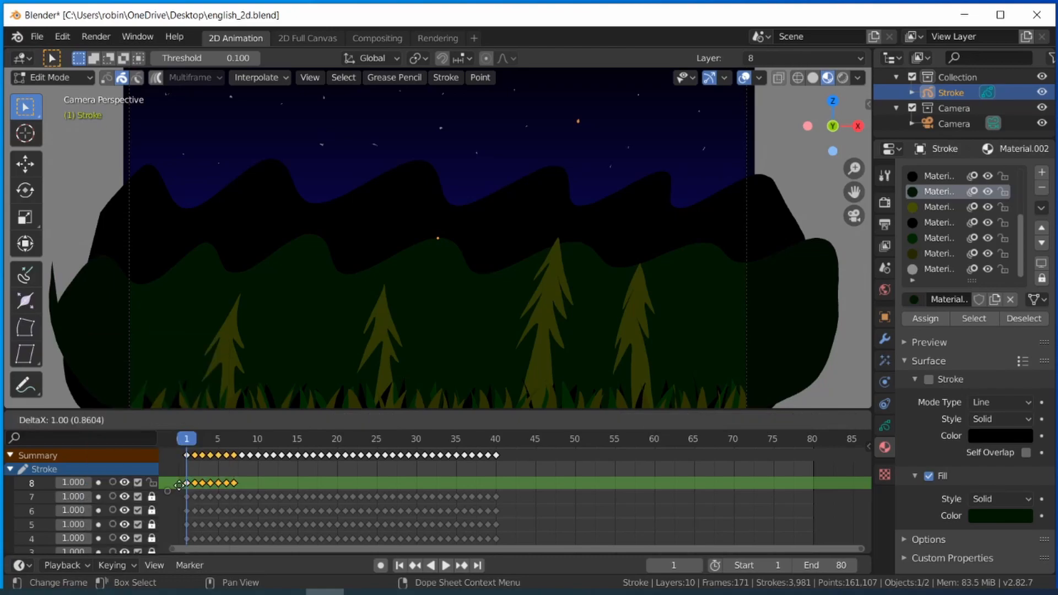
{"action": "left_click", "coordinate": [219, 485]}
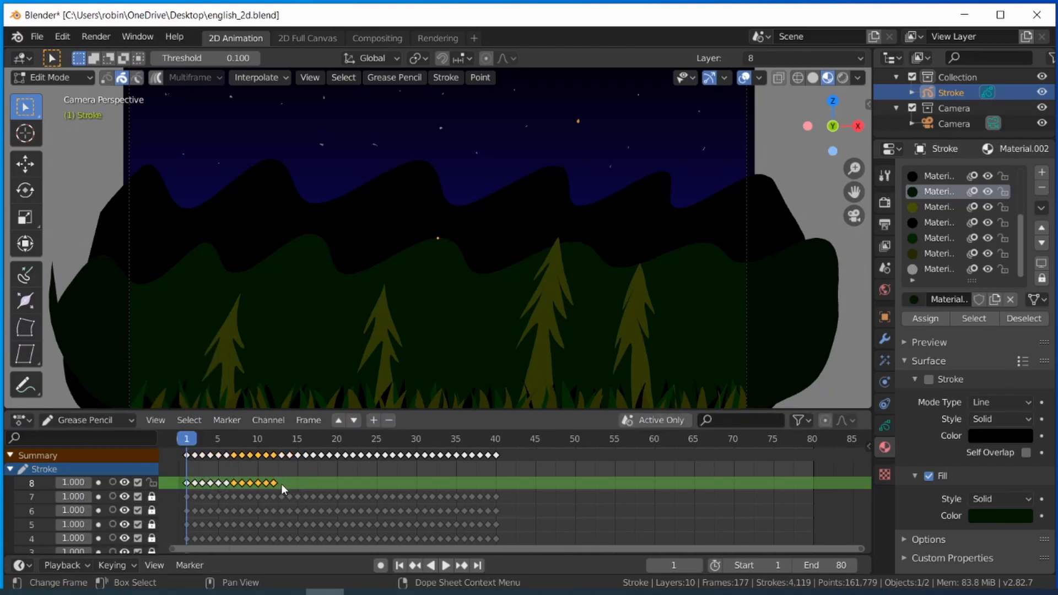
{"action": "right_click", "coordinate": [270, 486]}
{"action": "left_click", "coordinate": [246, 490]}
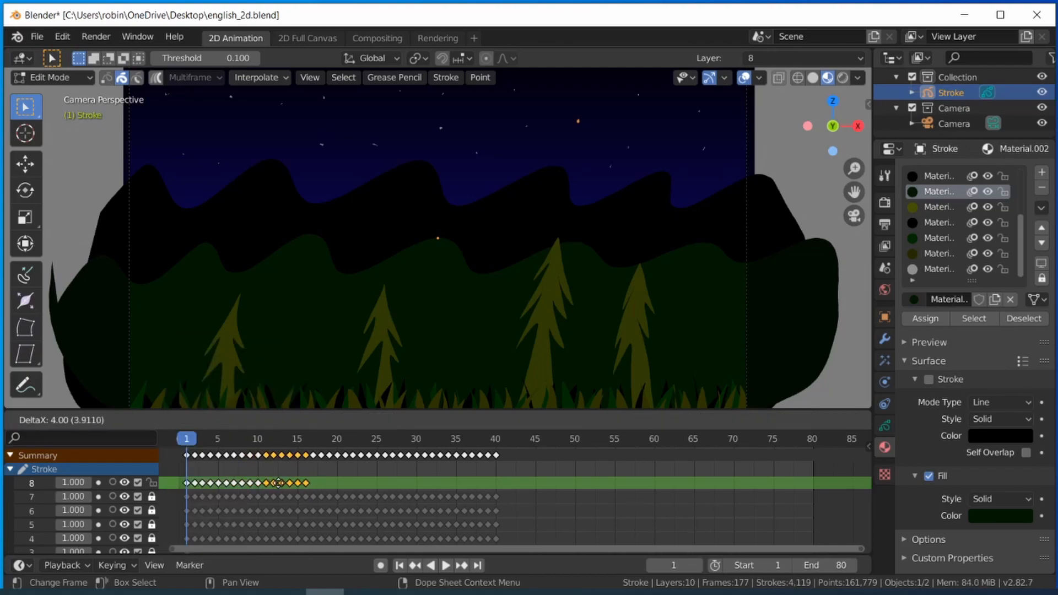
{"action": "left_click", "coordinate": [292, 485]}
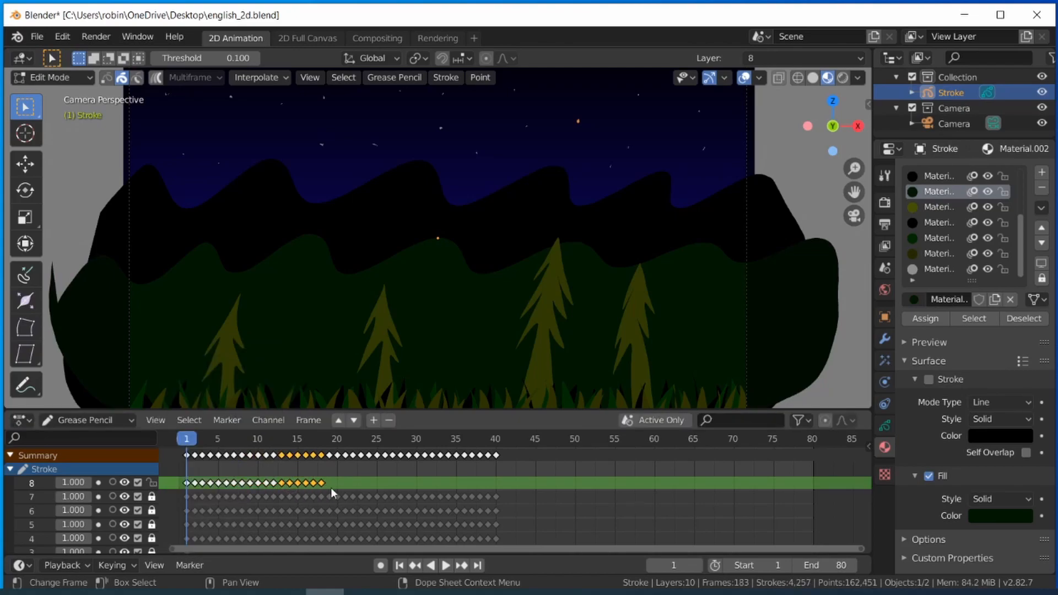
Duplicate the selected six layer 8 keyframes twice more, placing the copies on frames 19 to 24 and 25 to 30.
{"action": "right_click", "coordinate": [339, 490]}
{"action": "left_click", "coordinate": [319, 488]}
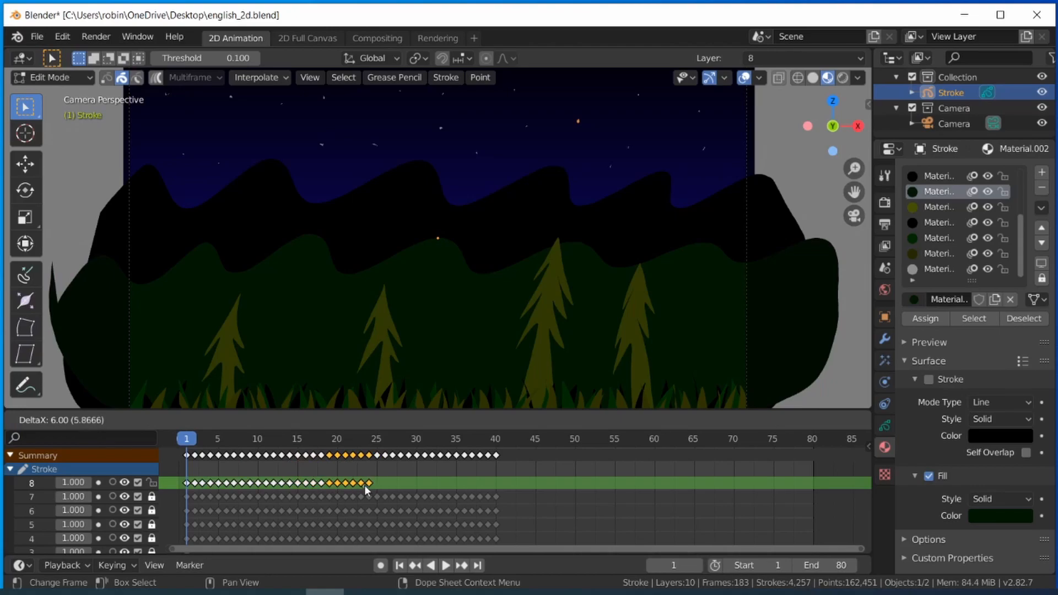
{"action": "left_click", "coordinate": [367, 490]}
{"action": "right_click", "coordinate": [383, 489]}
{"action": "left_click", "coordinate": [383, 489]}
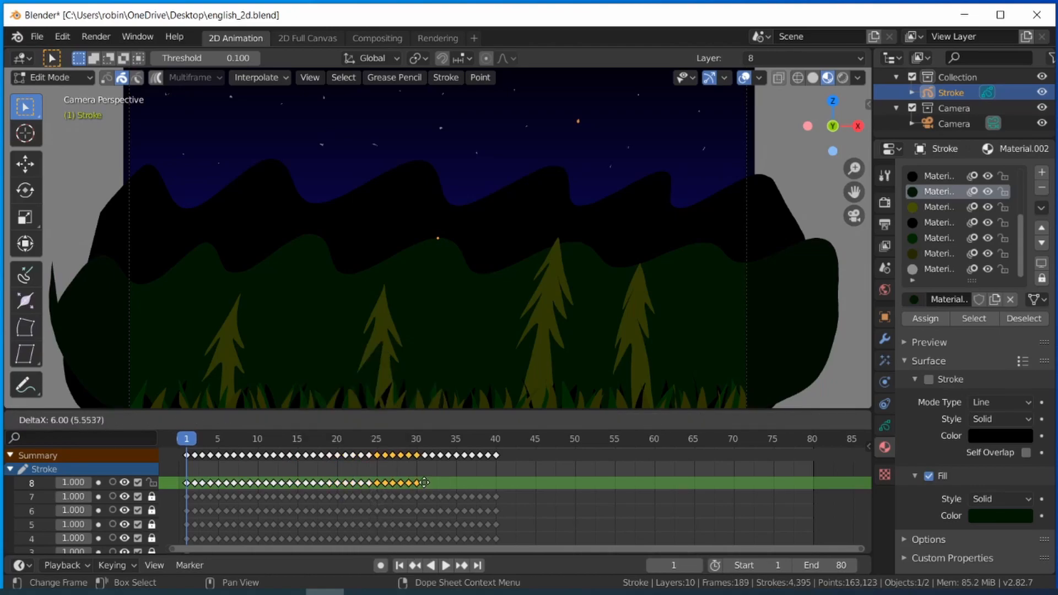
{"action": "left_click", "coordinate": [441, 484]}
Extend layer 8's star keyframes to frame 40 with two more duplicated sets, play the animation and return to frame 1.
{"action": "right_click", "coordinate": [445, 486]}
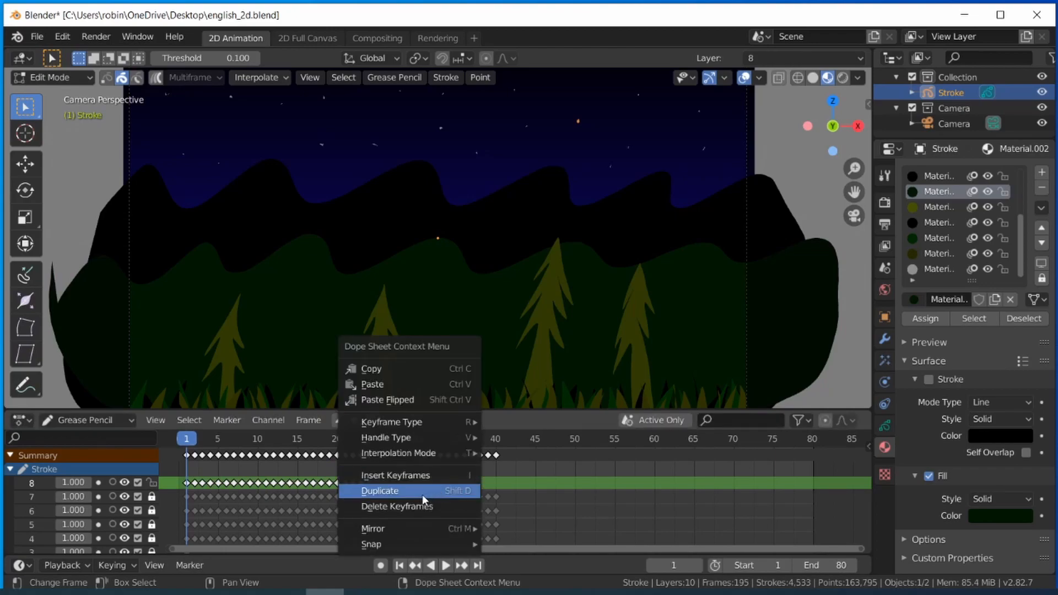
{"action": "left_click", "coordinate": [423, 492]}
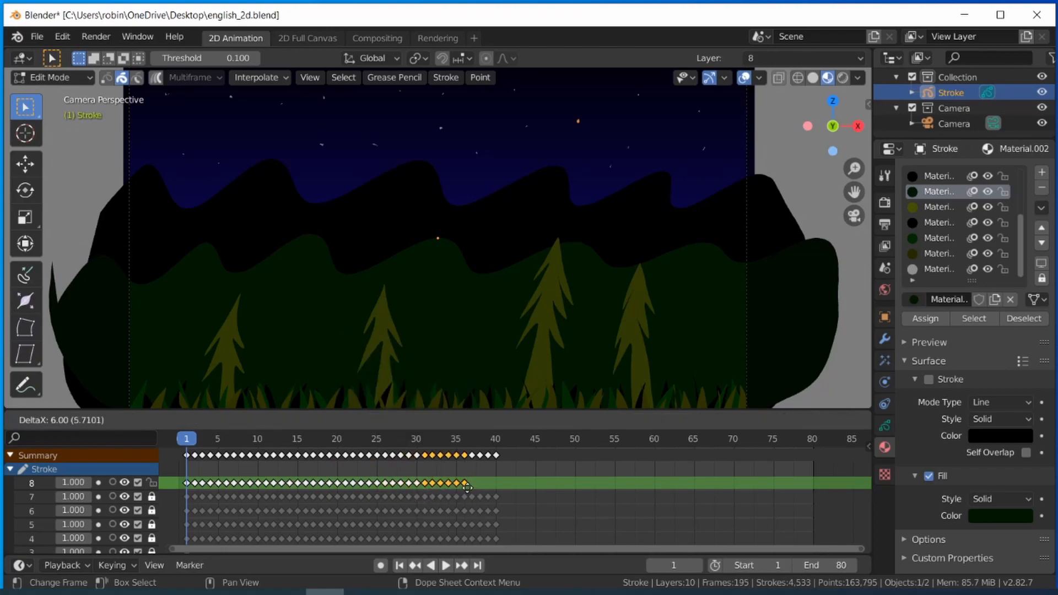
{"action": "left_click", "coordinate": [466, 487]}
{"action": "right_click", "coordinate": [467, 485]}
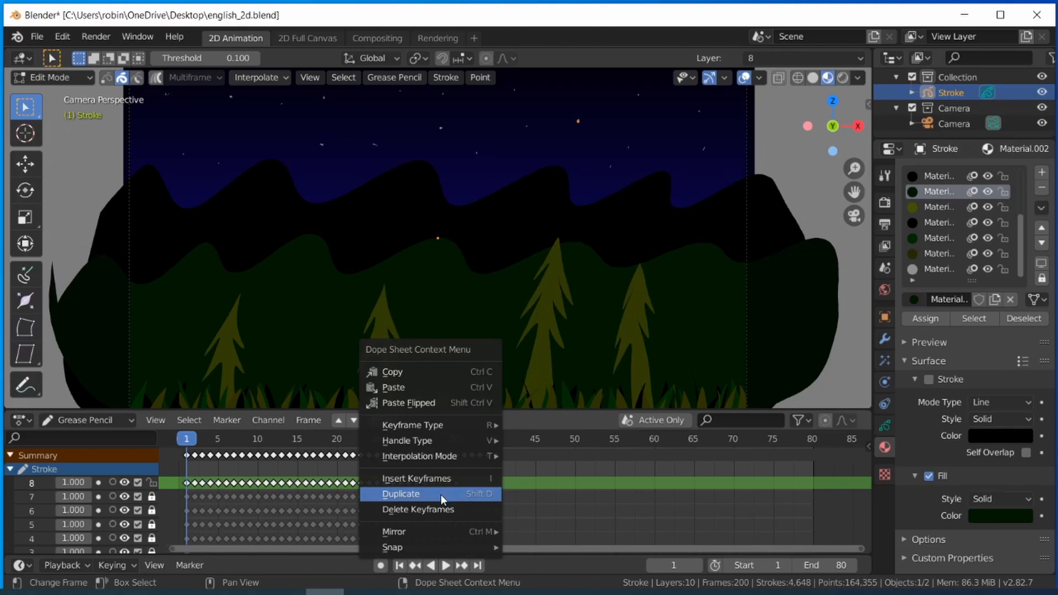
{"action": "left_click", "coordinate": [441, 494]}
{"action": "left_click", "coordinate": [468, 489]}
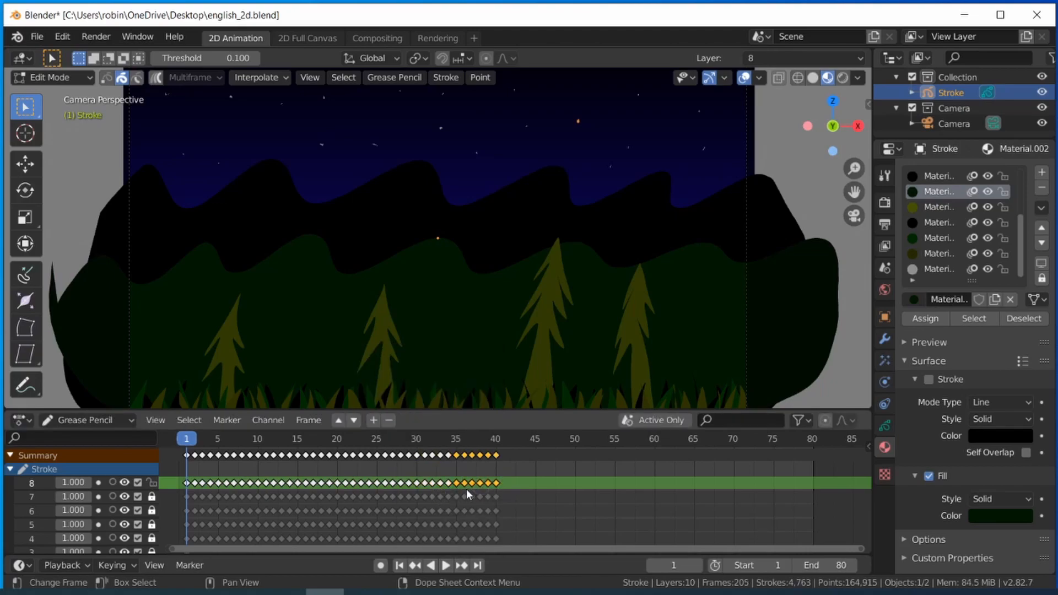
{"action": "key", "text": "space"}
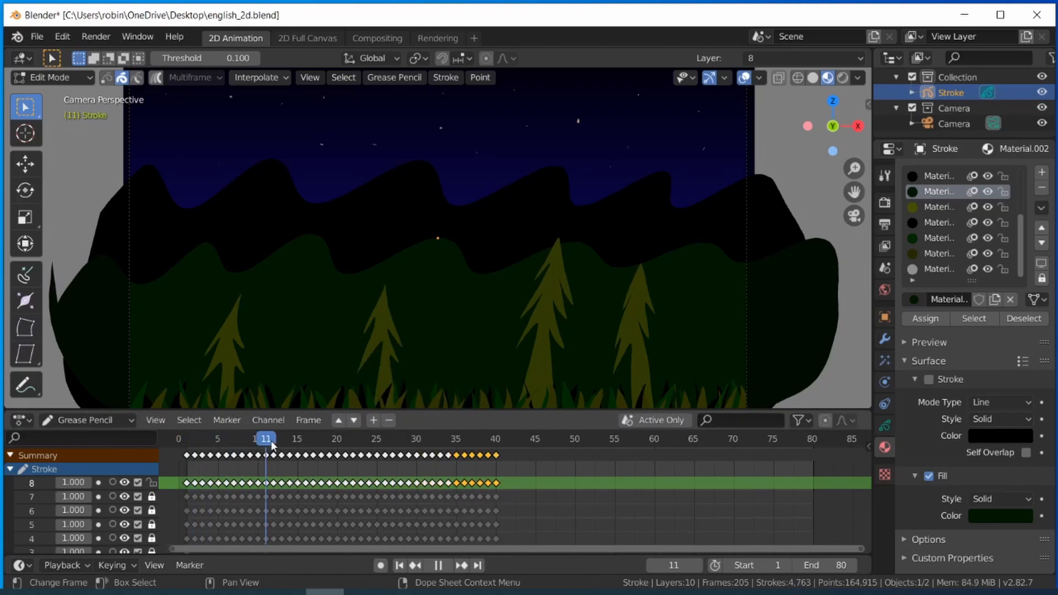
{"action": "left_click_drag", "start_coordinate": [443, 450], "coordinate": [177, 468]}
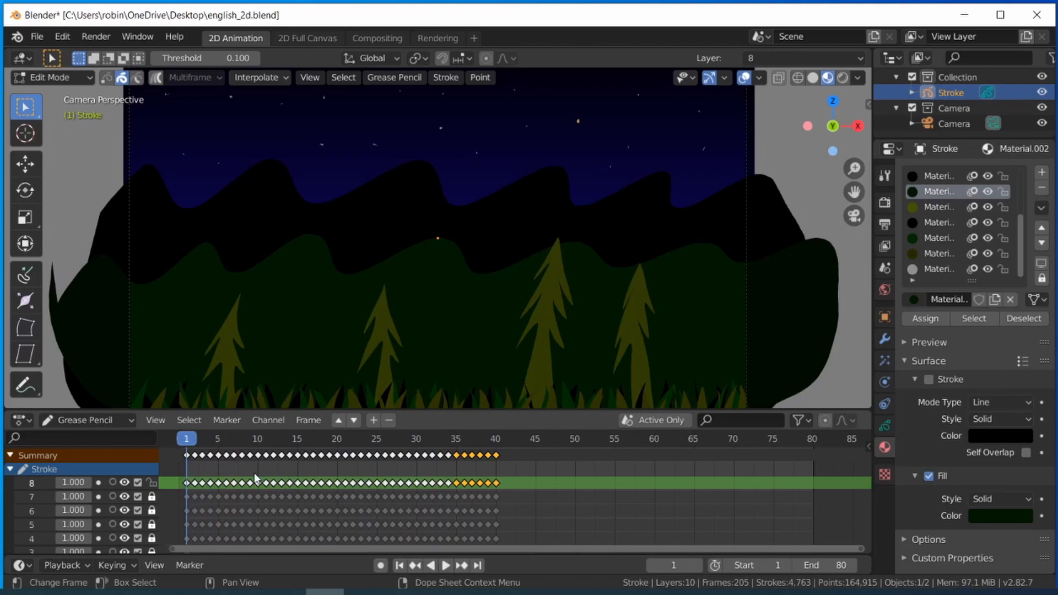
Delete layer 8's keyframes on frames 5 to 9 and frames 14 to 20.
{"action": "left_click_drag", "start_coordinate": [219, 479], "coordinate": [256, 484]}
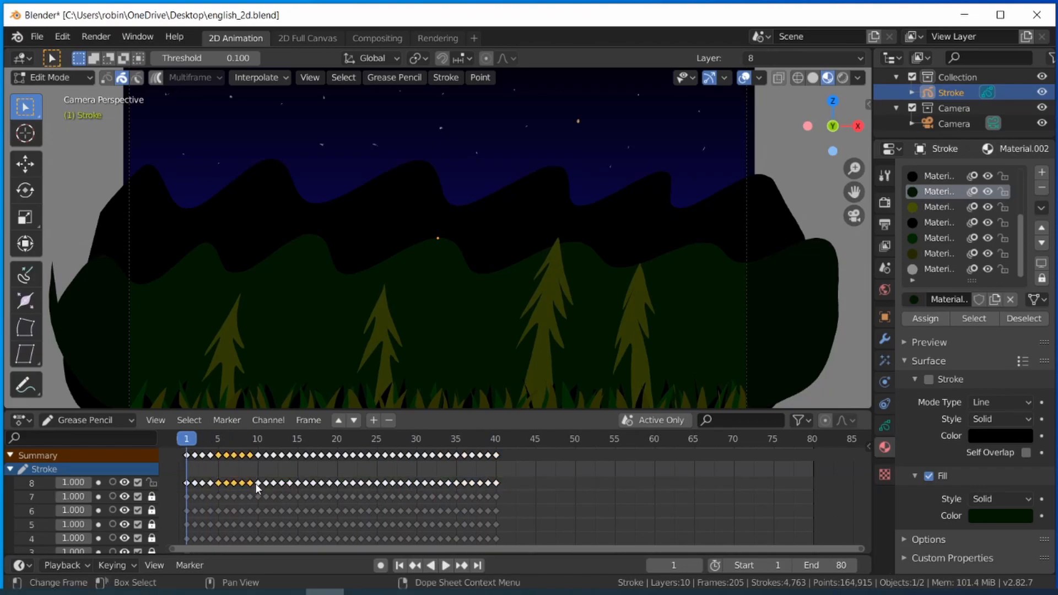
{"action": "right_click", "coordinate": [237, 484]}
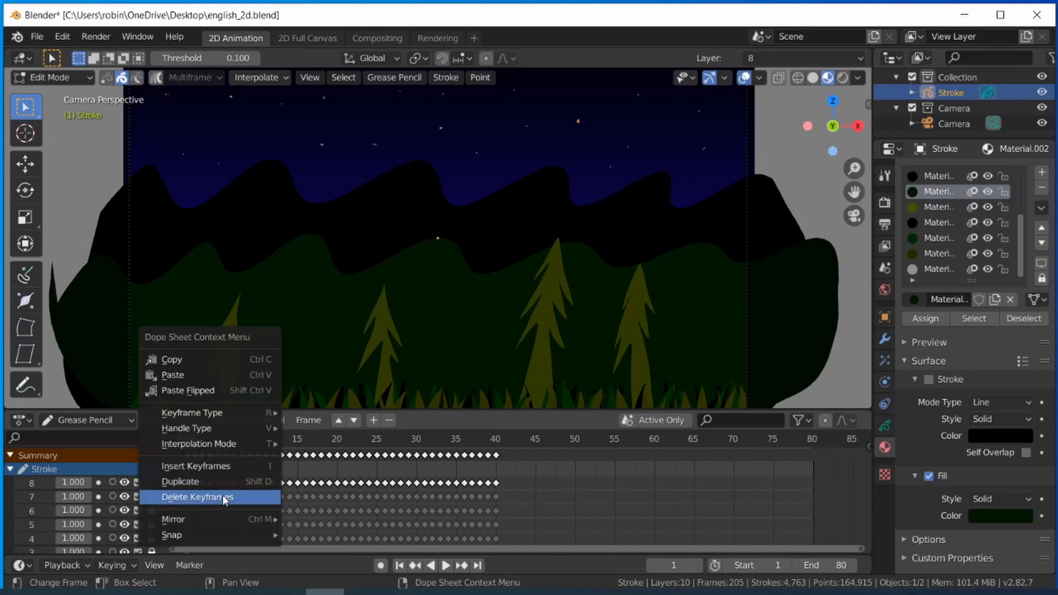
{"action": "left_click", "coordinate": [221, 497]}
{"action": "left_click_drag", "start_coordinate": [288, 476], "coordinate": [333, 494]}
{"action": "right_click", "coordinate": [315, 485]}
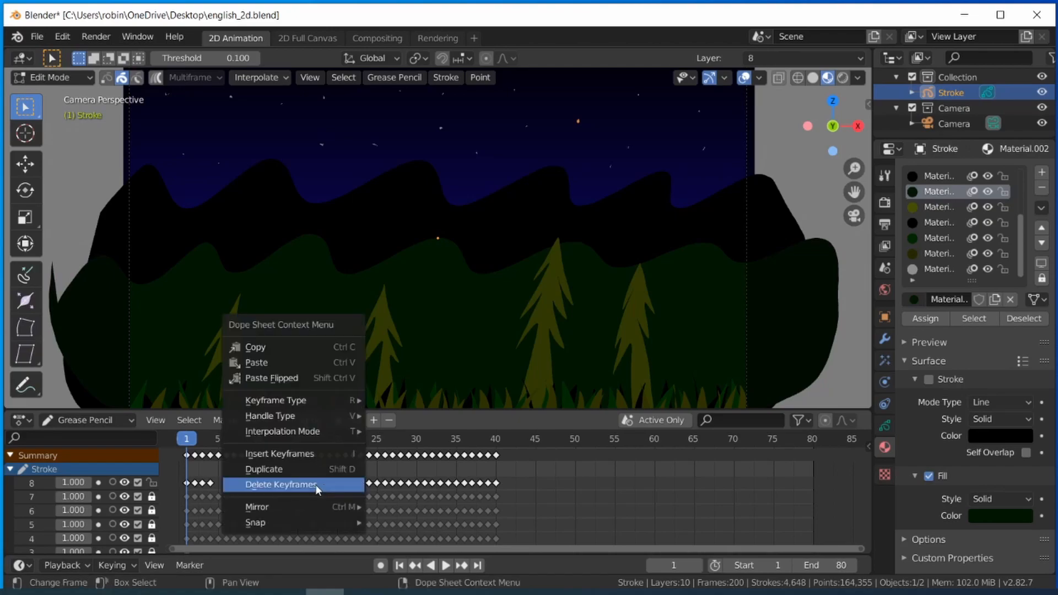
{"action": "left_click", "coordinate": [303, 486]}
Clear layer 8's keyframes from frames 24 to 30, shifting those on frames 24 and 25 to frame 30 before deleting them.
{"action": "left_click", "coordinate": [373, 483]}
{"action": "key", "text": "g"}
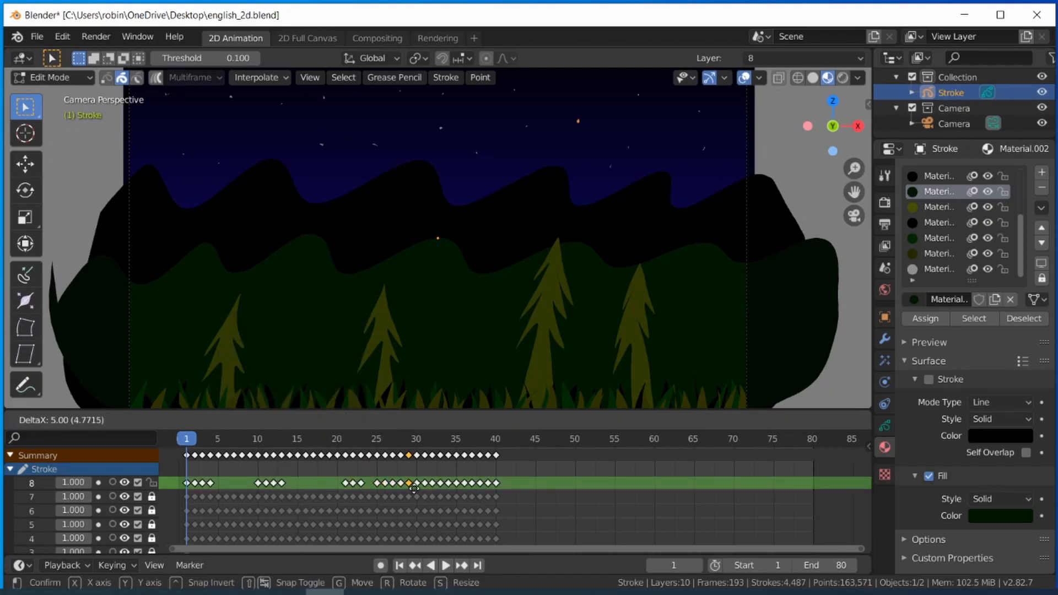
{"action": "left_click", "coordinate": [417, 485]}
{"action": "right_click", "coordinate": [418, 485]}
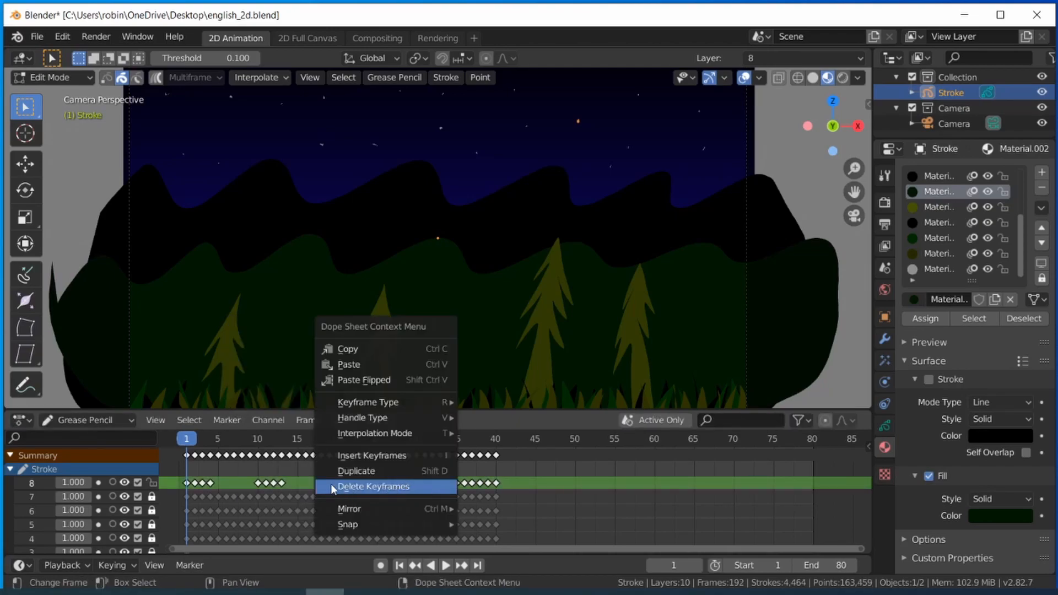
{"action": "left_click", "coordinate": [336, 486]}
{"action": "left_click", "coordinate": [377, 483]}
{"action": "key", "text": "g"}
{"action": "left_click", "coordinate": [412, 485]}
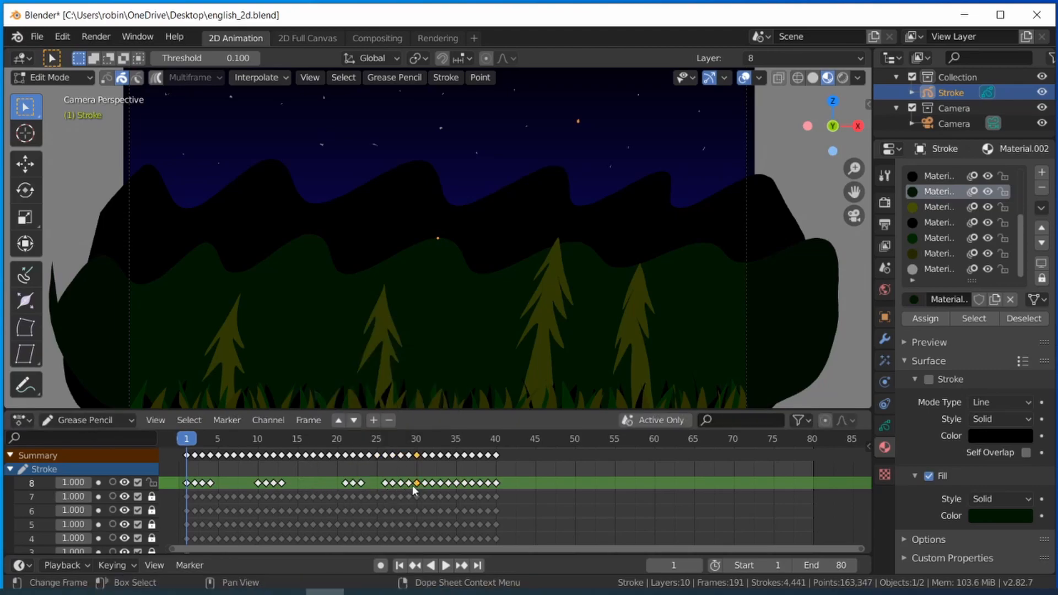
{"action": "left_click_drag", "start_coordinate": [379, 479], "coordinate": [413, 487]}
{"action": "right_click", "coordinate": [412, 477]}
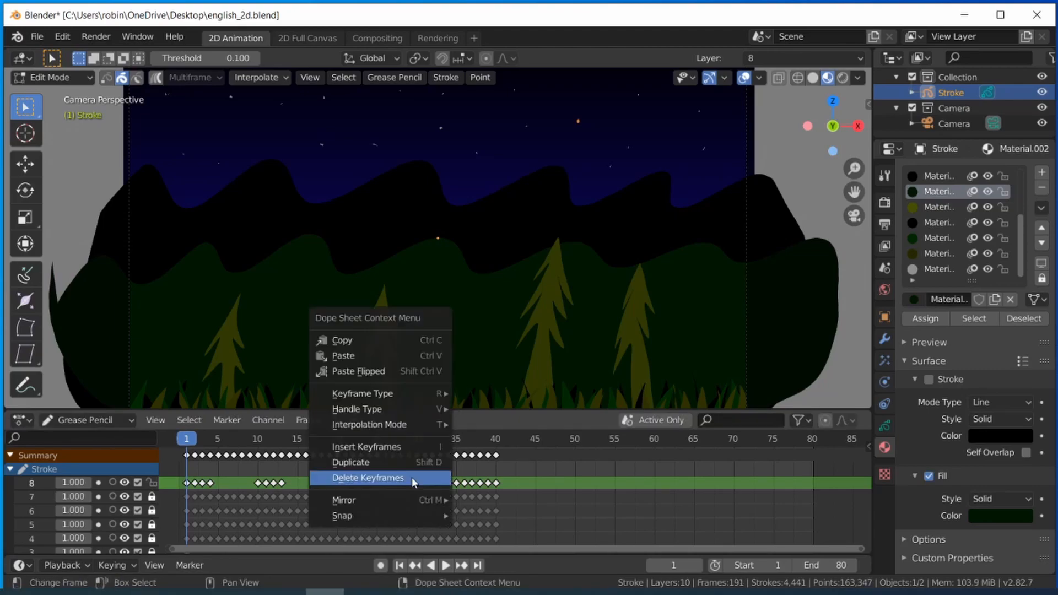
{"action": "left_click", "coordinate": [381, 478]}
Clear layer 8's keyframes from frames 33 to 38, keeping those on frames 31, 32, 39 and 40.
{"action": "left_click", "coordinate": [452, 483]}
{"action": "key", "text": "g"}
{"action": "left_click", "coordinate": [463, 483]}
{"action": "left_click", "coordinate": [446, 483]}
{"action": "key", "text": "g"}
{"action": "left_click", "coordinate": [469, 485]}
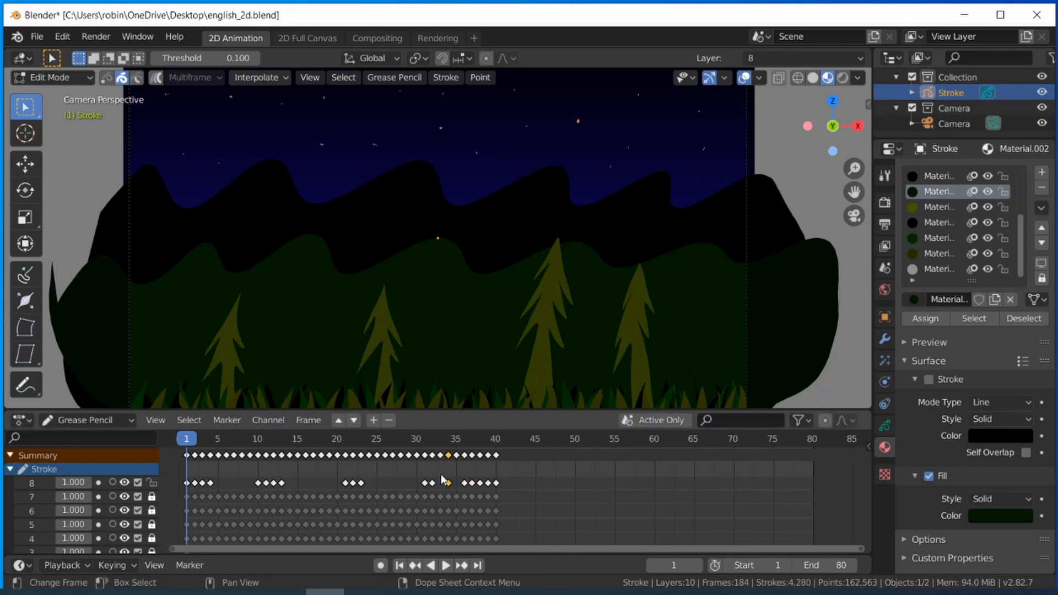
{"action": "left_click_drag", "start_coordinate": [441, 475], "coordinate": [488, 485]}
{"action": "right_click", "coordinate": [473, 484]}
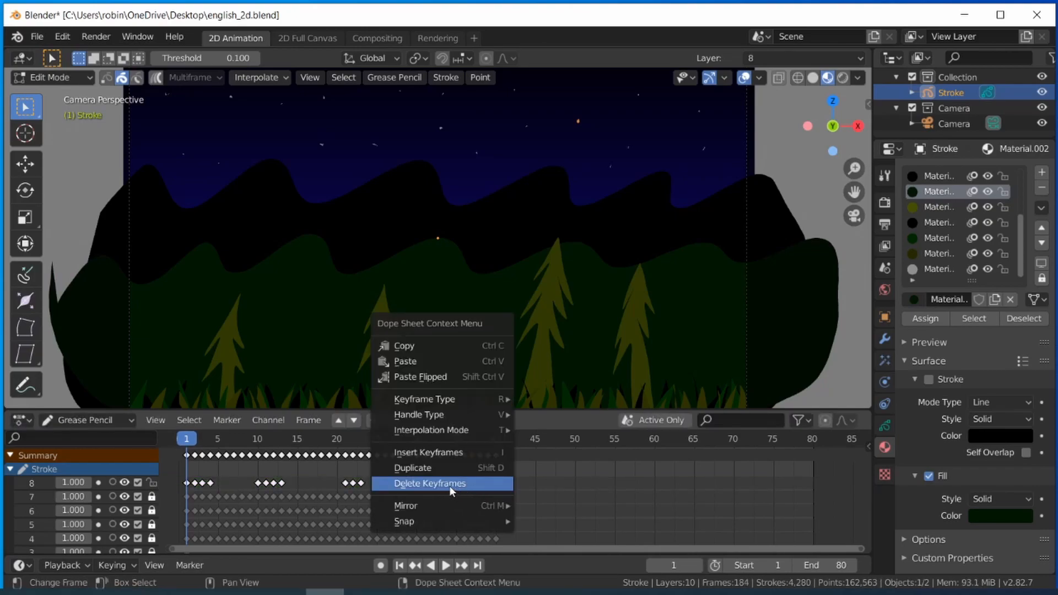
{"action": "left_click", "coordinate": [449, 484]}
Set the end frame to 40, preview the looping animation from frame 1, and restore the end frame to 80.
{"action": "mouse_move", "coordinate": [184, 446]}
{"action": "left_mouse_down"}
{"action": "mouse_move", "coordinate": [463, 458]}
{"action": "mouse_move", "coordinate": [185, 467]}
{"action": "left_mouse_up"}
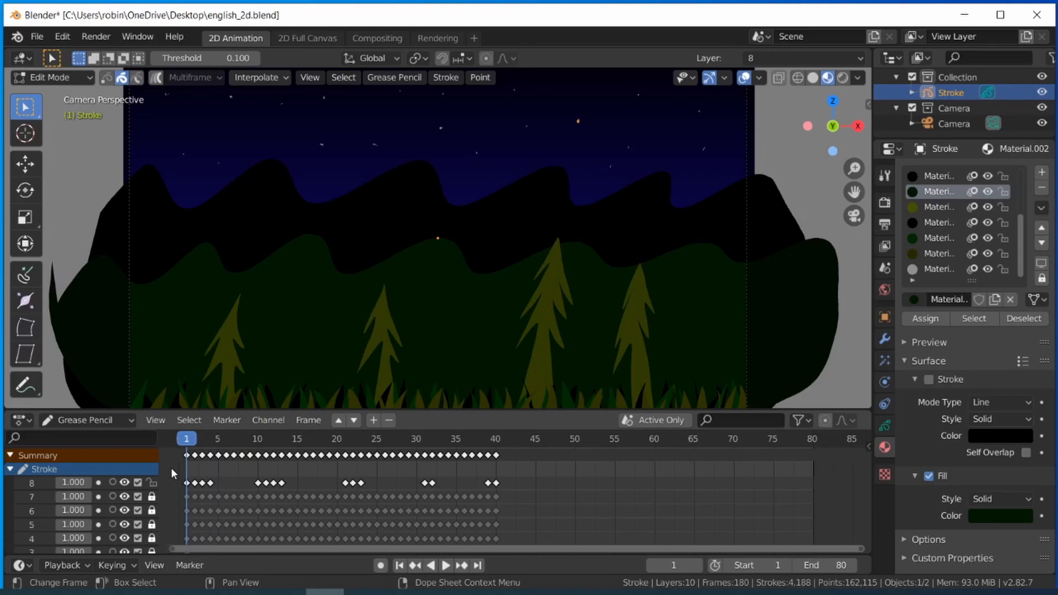
{"action": "left_click_drag", "start_coordinate": [840, 566], "coordinate": [812, 565]}
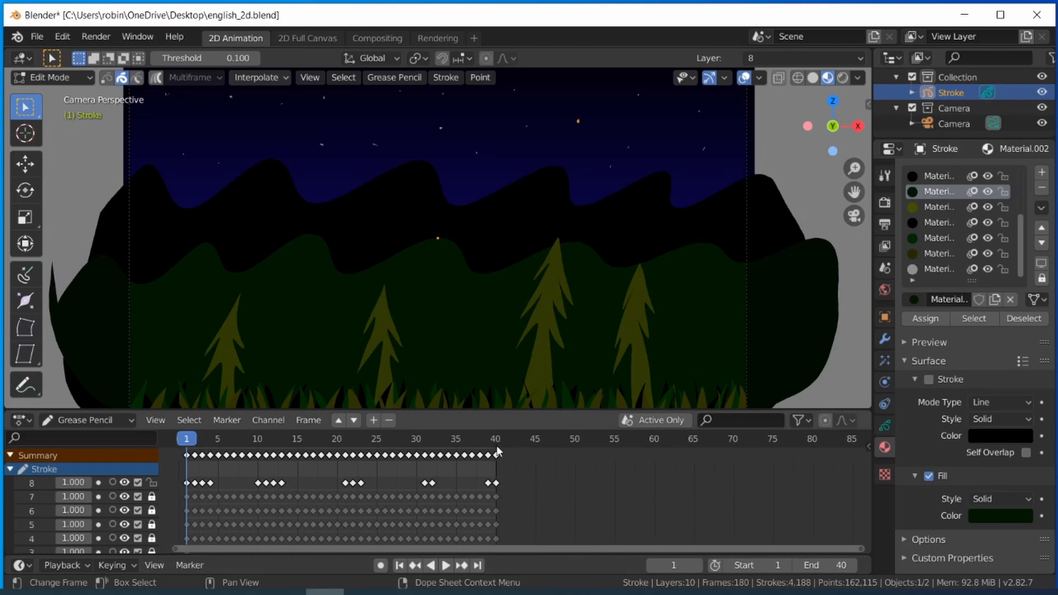
{"action": "key", "text": "space"}
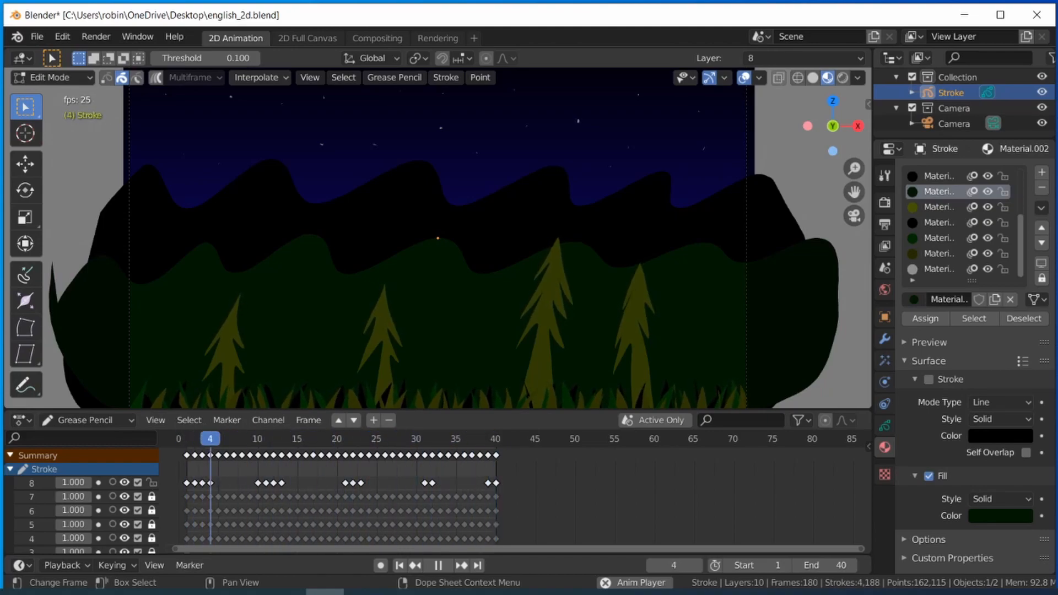
{"action": "key", "text": "Escape"}
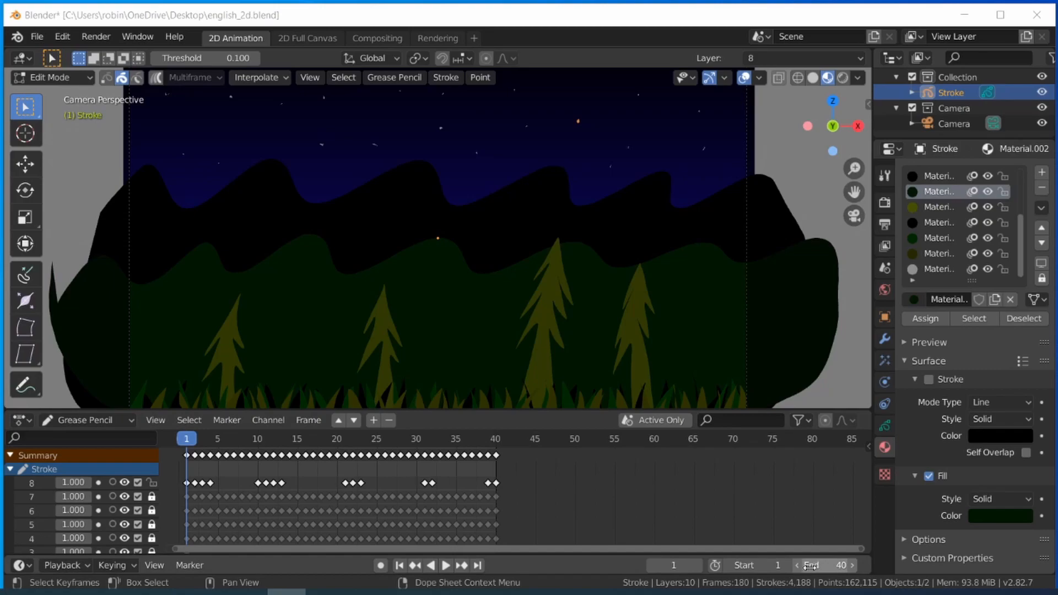
{"action": "left_click_drag", "start_coordinate": [814, 568], "coordinate": [838, 567]}
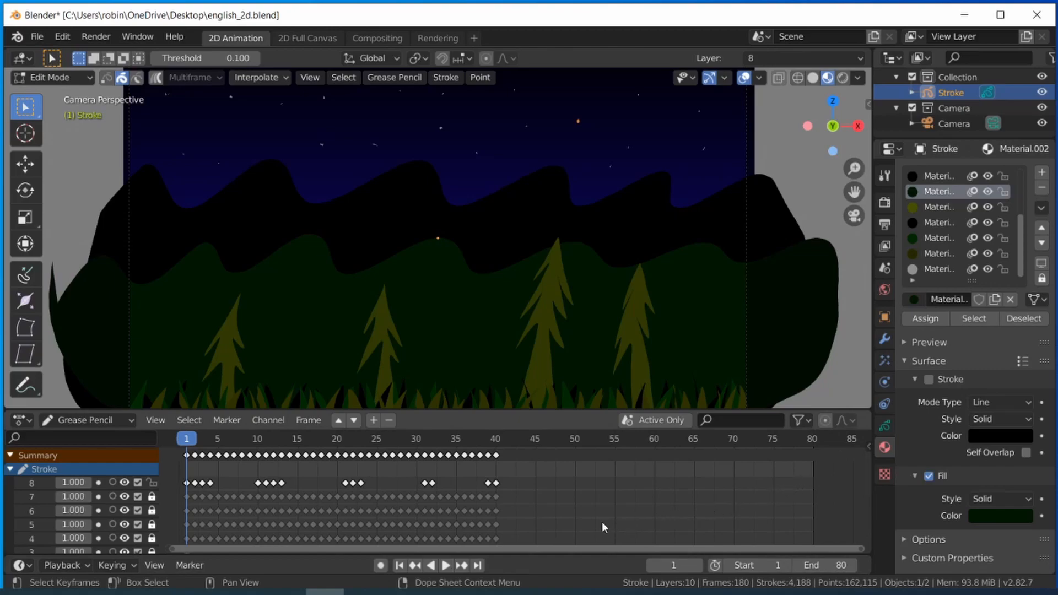
Unlock layers 7, 6, 5 and 4.
{"action": "left_click", "coordinate": [152, 497]}
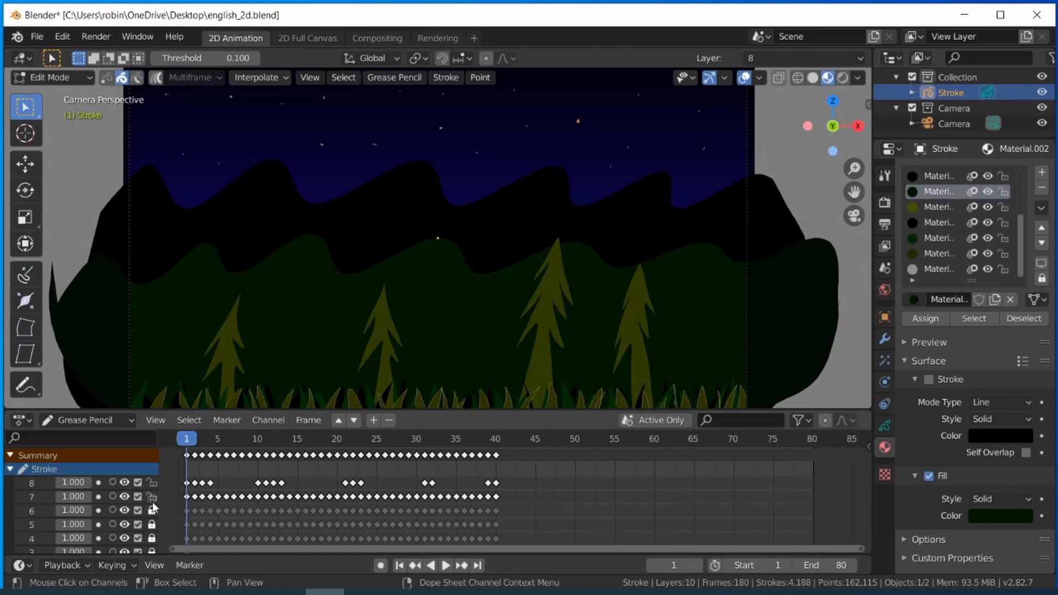
{"action": "left_click", "coordinate": [152, 512]}
{"action": "left_click", "coordinate": [152, 524]}
{"action": "left_click", "coordinate": [152, 538]}
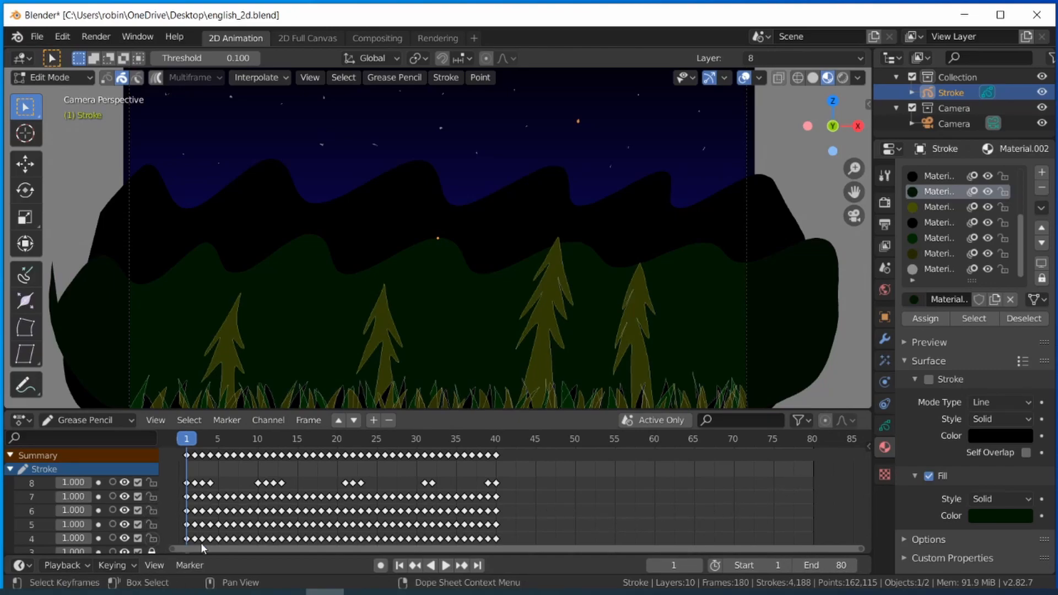
Duplicate all keyframes of layers 4 to 8 on frames 1 to 40 and place the copies on frames 43 to 82.
{"action": "left_click", "coordinate": [475, 407]}
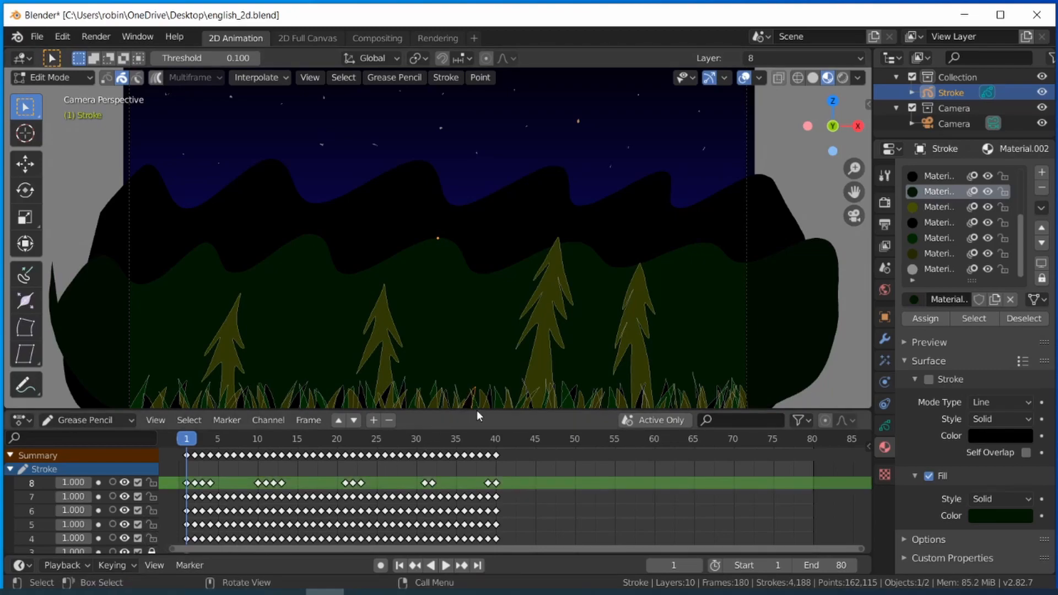
{"action": "left_click_drag", "start_coordinate": [478, 410], "coordinate": [477, 363]}
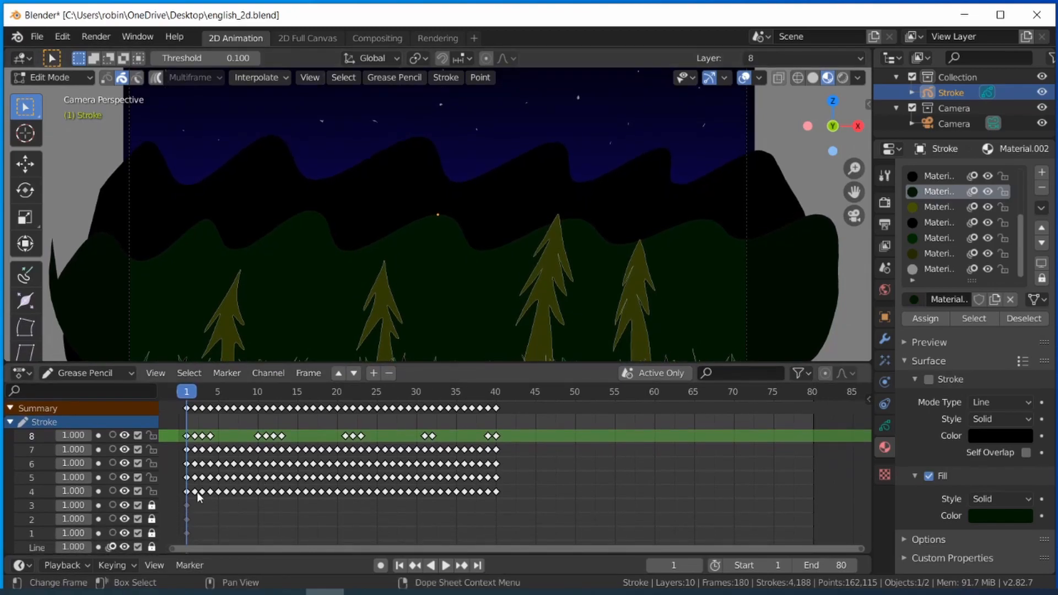
{"action": "left_click_drag", "start_coordinate": [523, 500], "coordinate": [170, 439]}
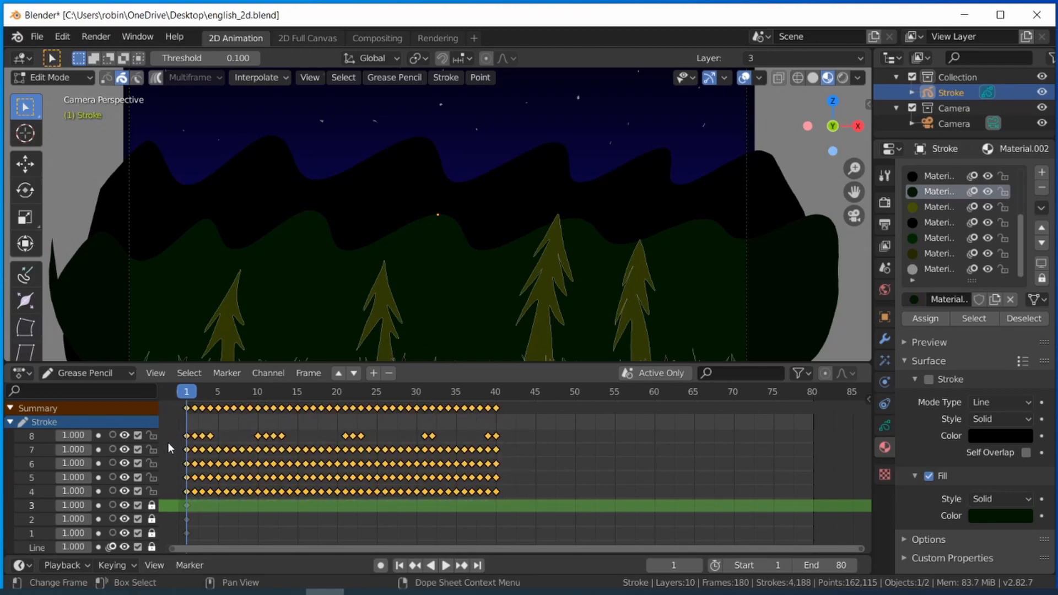
{"action": "right_click", "coordinate": [300, 475]}
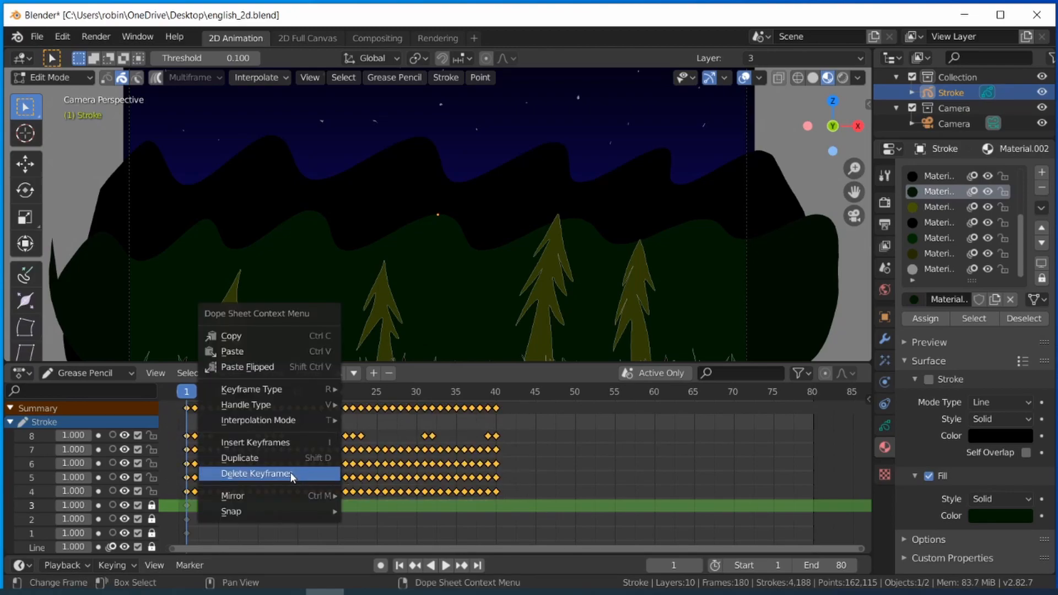
{"action": "left_click", "coordinate": [280, 462]}
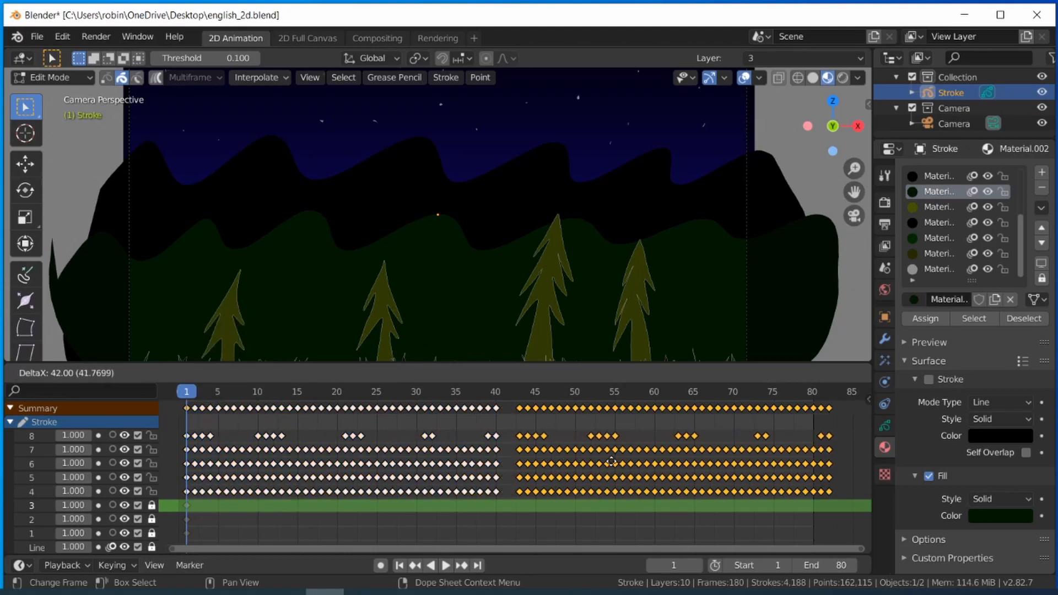
{"action": "left_click", "coordinate": [609, 468]}
Mirror the duplicated keyframes of layers 4 to 8 using By Values Over Value=0.
{"action": "right_click", "coordinate": [595, 474]}
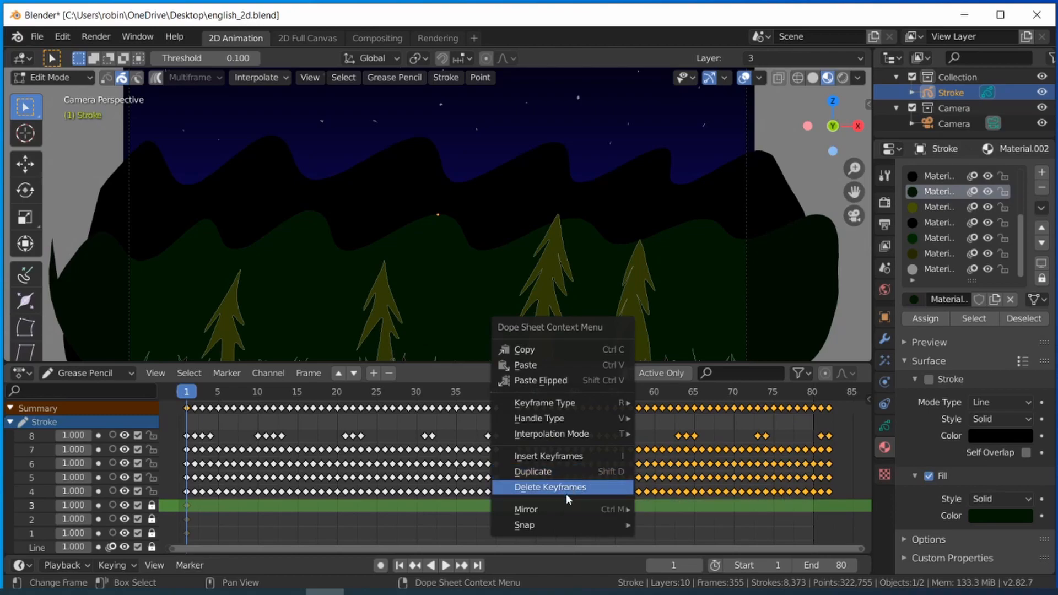
{"action": "mouse_move", "coordinate": [555, 511]}
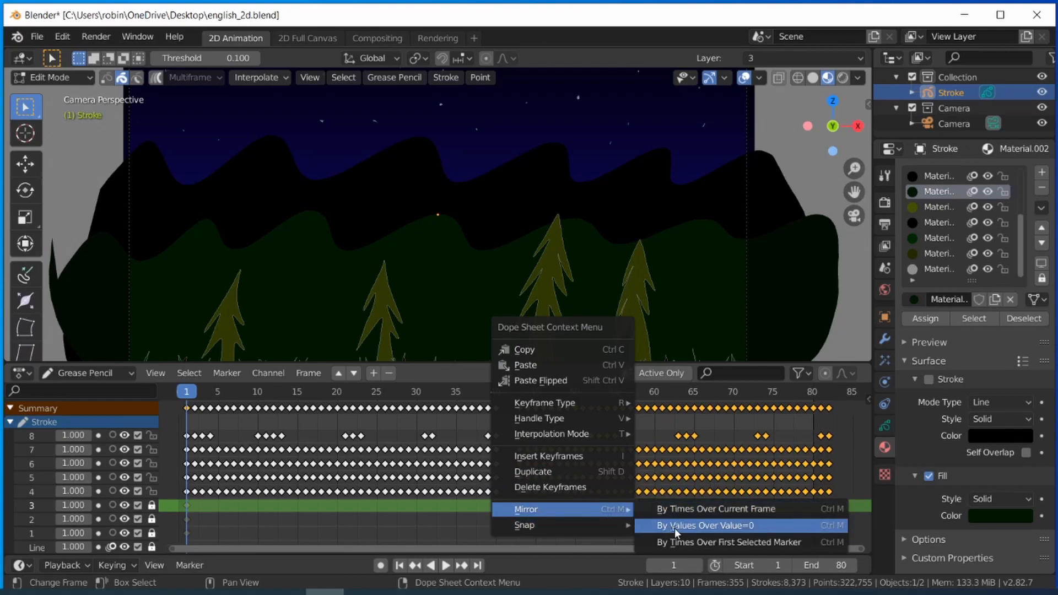
{"action": "left_click", "coordinate": [674, 527]}
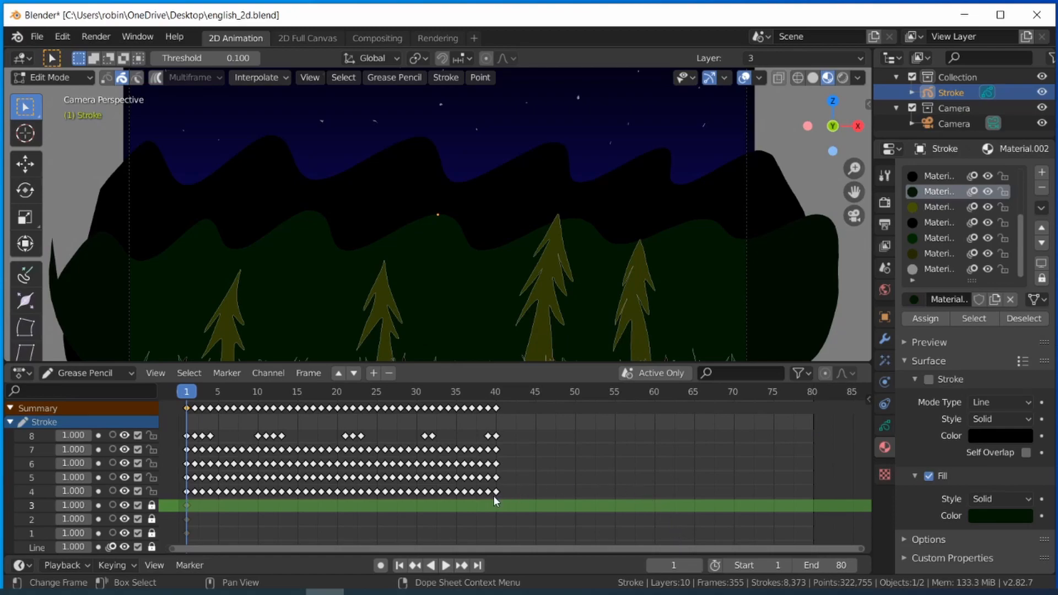
Move all the mirrored keyframes of layers 4 to 8 onto frames 41 to 80, directly following the original motion.
{"action": "scroll", "coordinate": [479, 480], "scroll_direction": "down", "scroll_amount": 1}
{"action": "scroll", "coordinate": [479, 481], "scroll_direction": "down", "scroll_amount": 5}
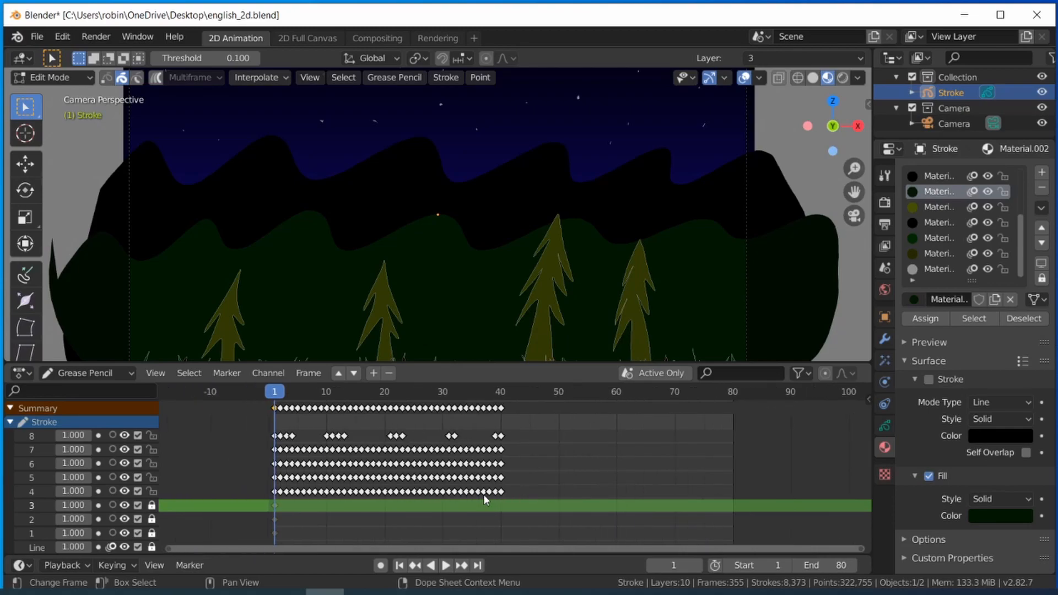
{"action": "scroll", "coordinate": [484, 489], "scroll_direction": "down", "scroll_amount": 1}
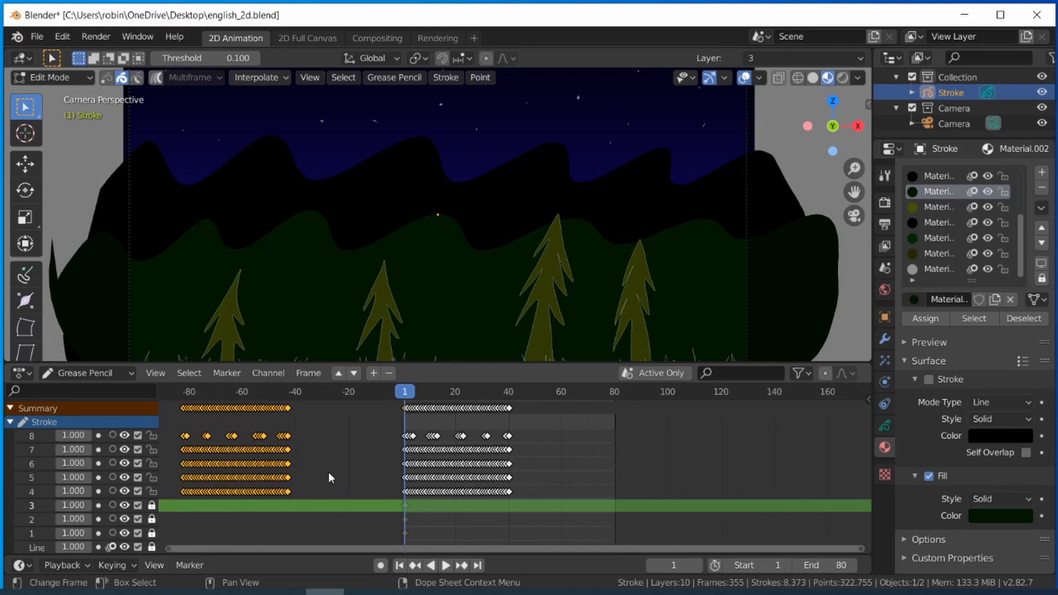
{"action": "left_click_drag", "start_coordinate": [301, 504], "coordinate": [171, 409]}
{"action": "left_click_drag", "start_coordinate": [243, 464], "coordinate": [571, 447]}
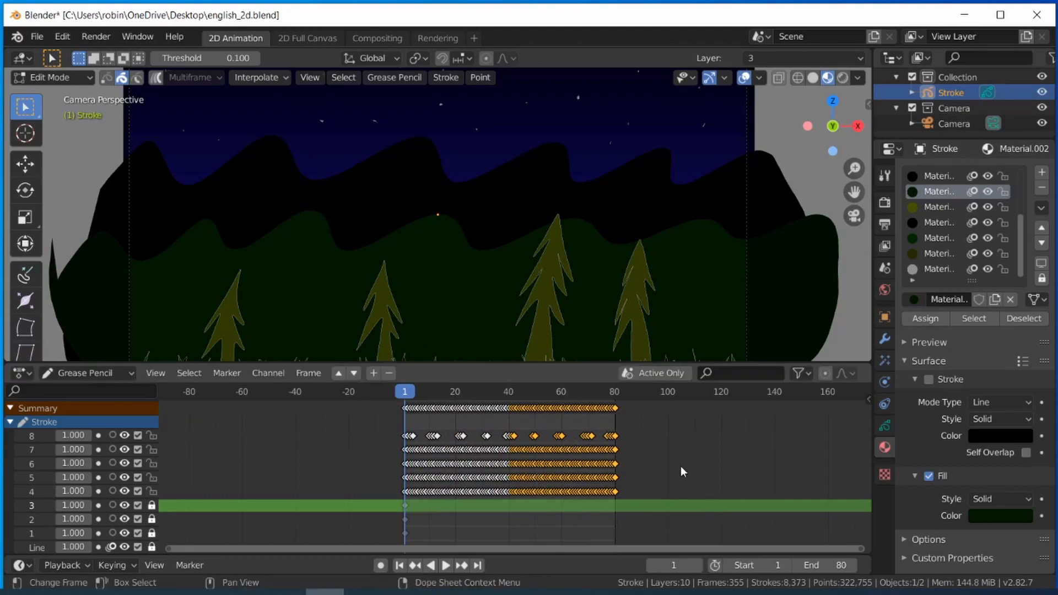
Preview the full 80-frame animation in a taller viewport that shows the grass, and return to frame 1.
{"action": "scroll", "coordinate": [683, 464], "scroll_direction": "up", "scroll_amount": 5}
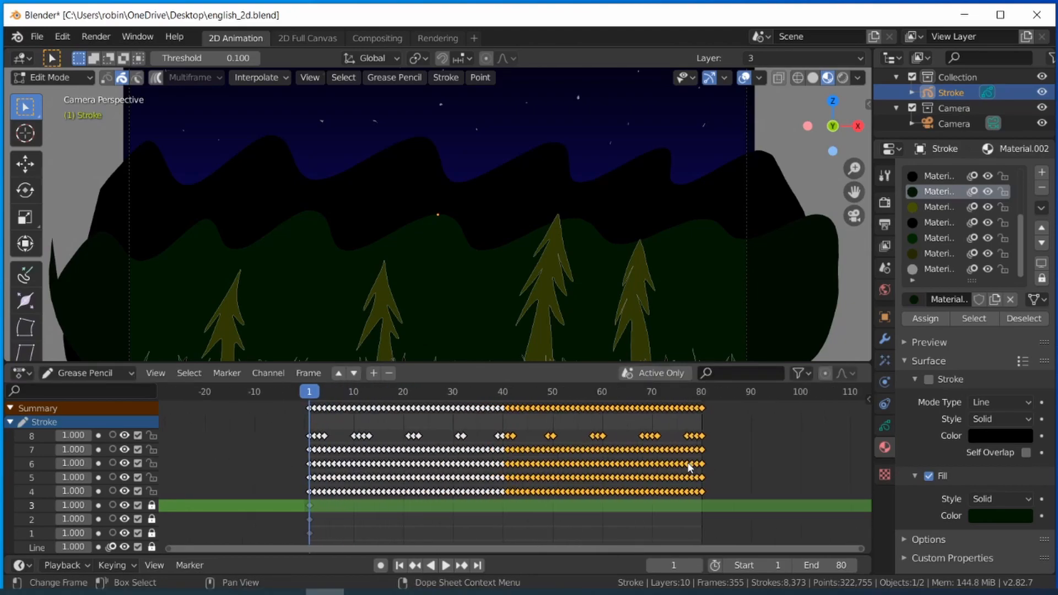
{"action": "scroll", "coordinate": [719, 465], "scroll_direction": "up", "scroll_amount": 1}
{"action": "scroll", "coordinate": [718, 465], "scroll_direction": "up", "scroll_amount": 1}
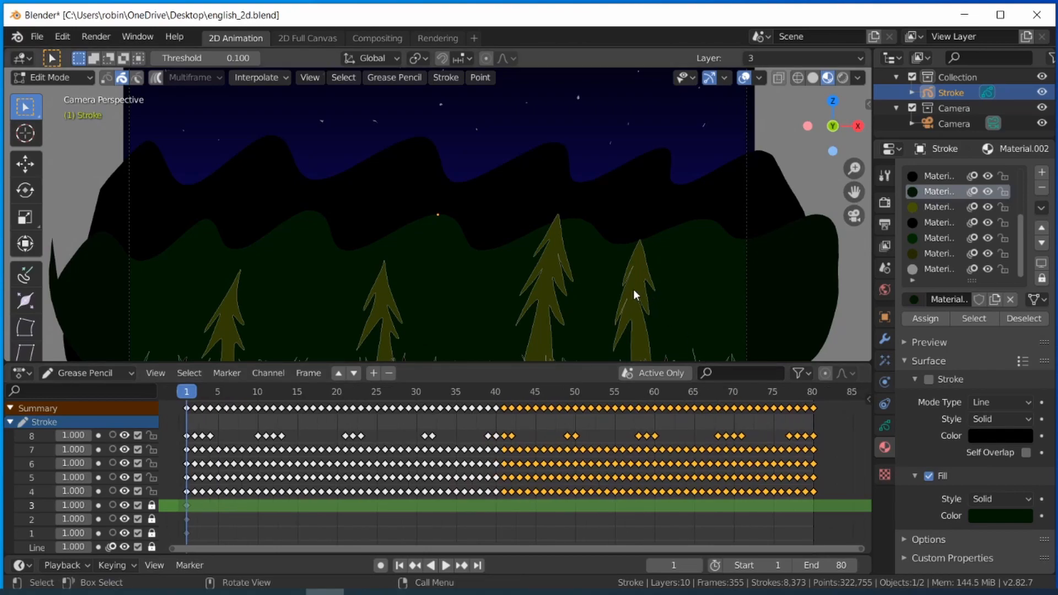
{"action": "left_click", "coordinate": [444, 565]}
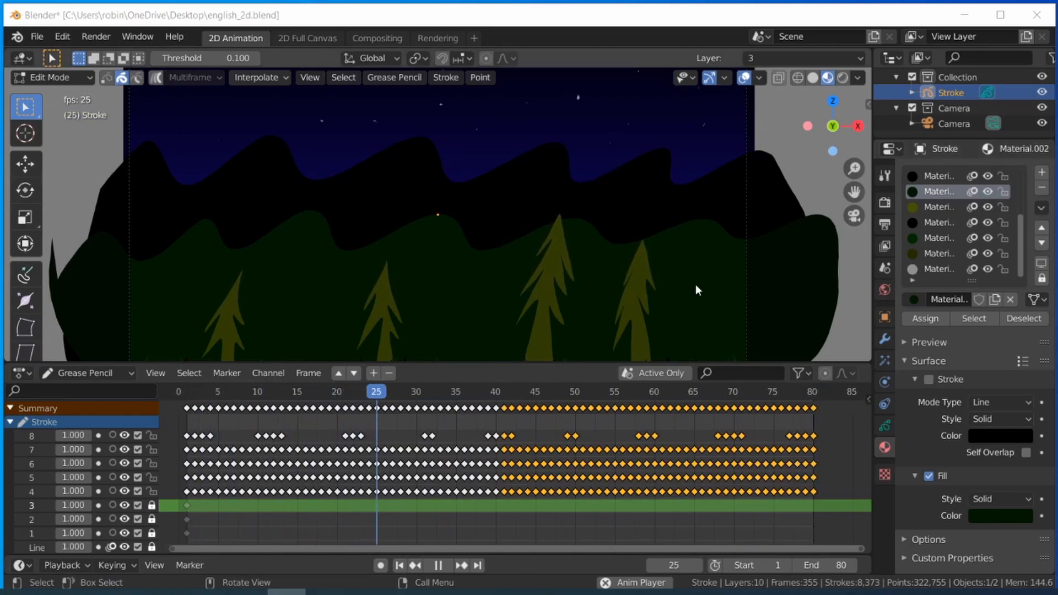
{"action": "left_click_drag", "start_coordinate": [519, 362], "coordinate": [507, 425]}
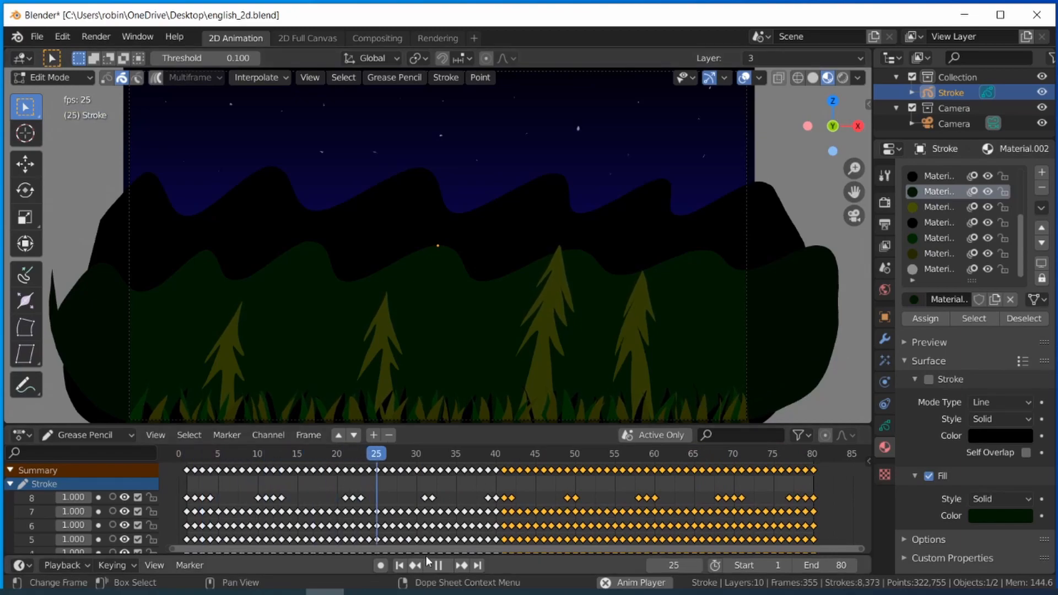
{"action": "key", "text": "space"}
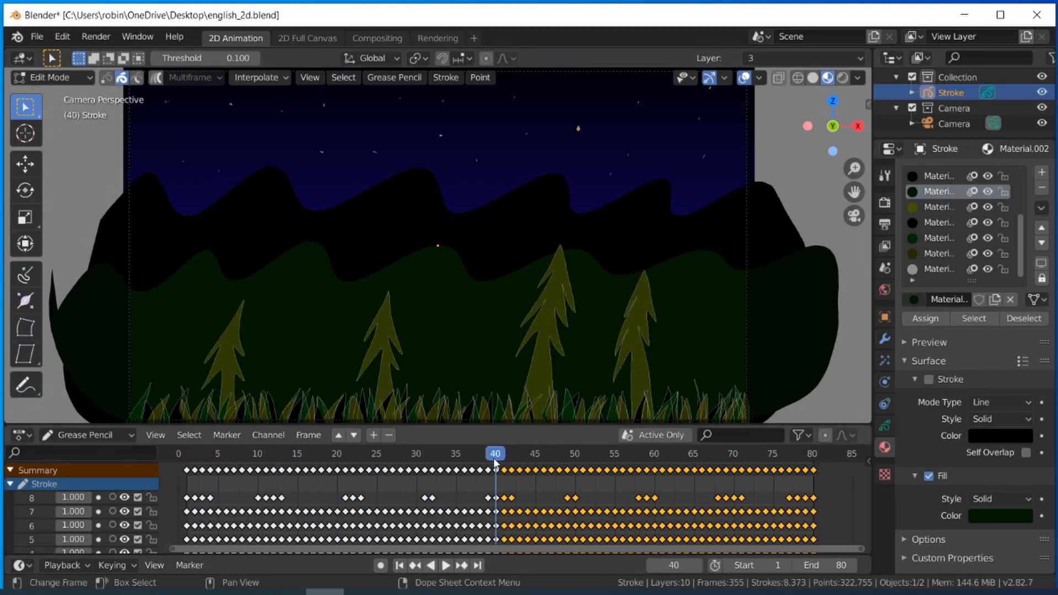
{"action": "key", "text": "ctrl+shift+space"}
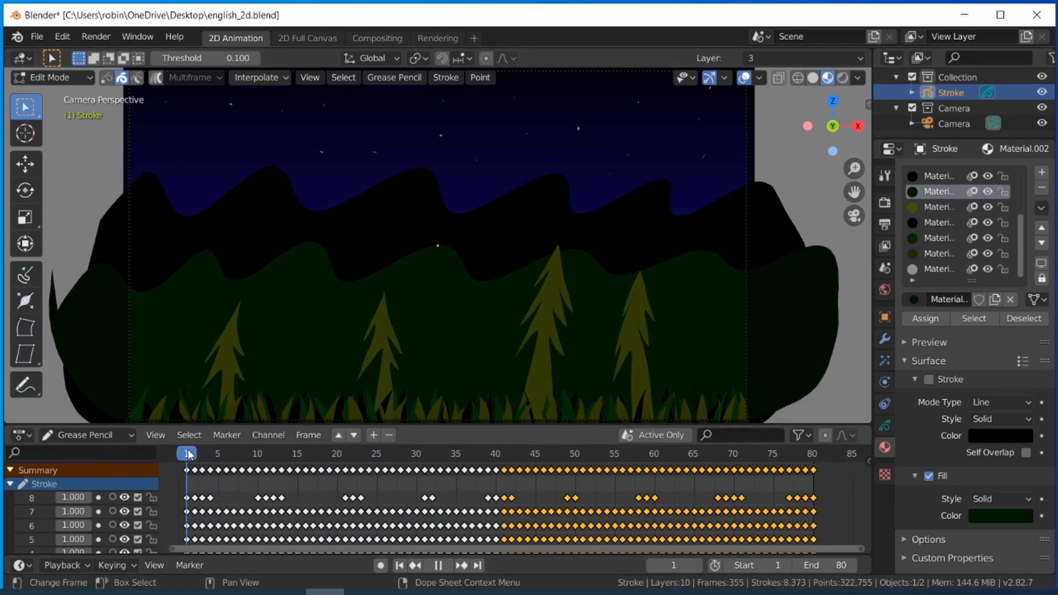
{"action": "key", "text": "space"}
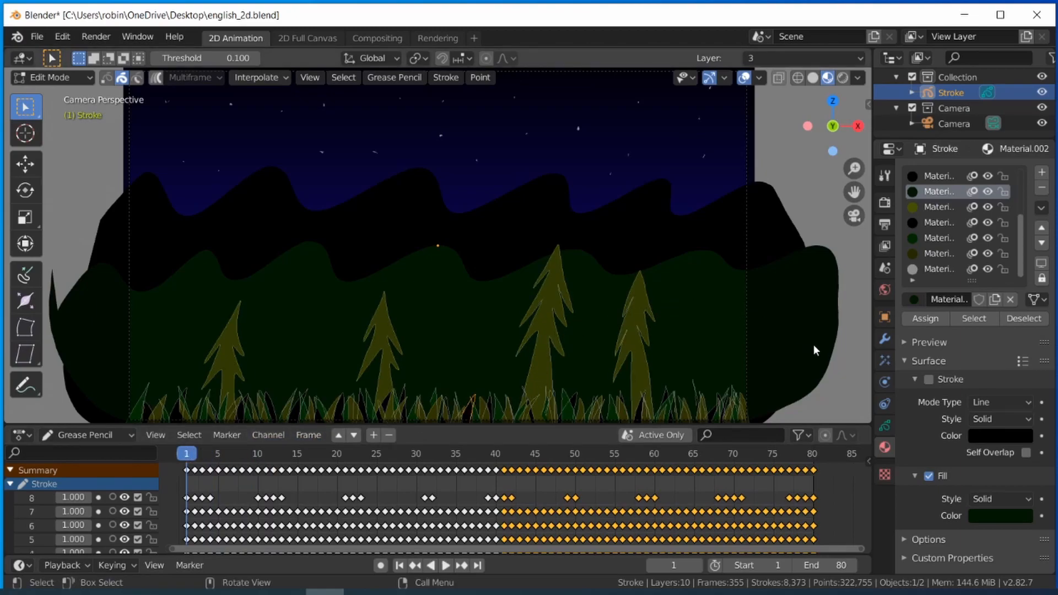
Set the render output to the EnglishBackground folder on the Desktop with the file name Background.
{"action": "left_click", "coordinate": [885, 247]}
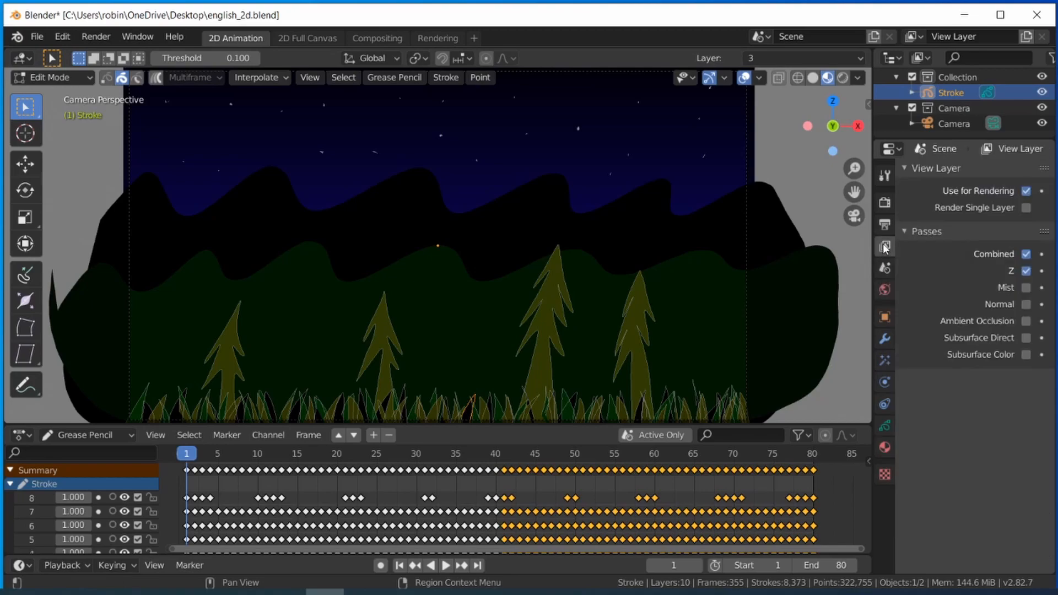
{"action": "left_click", "coordinate": [885, 225]}
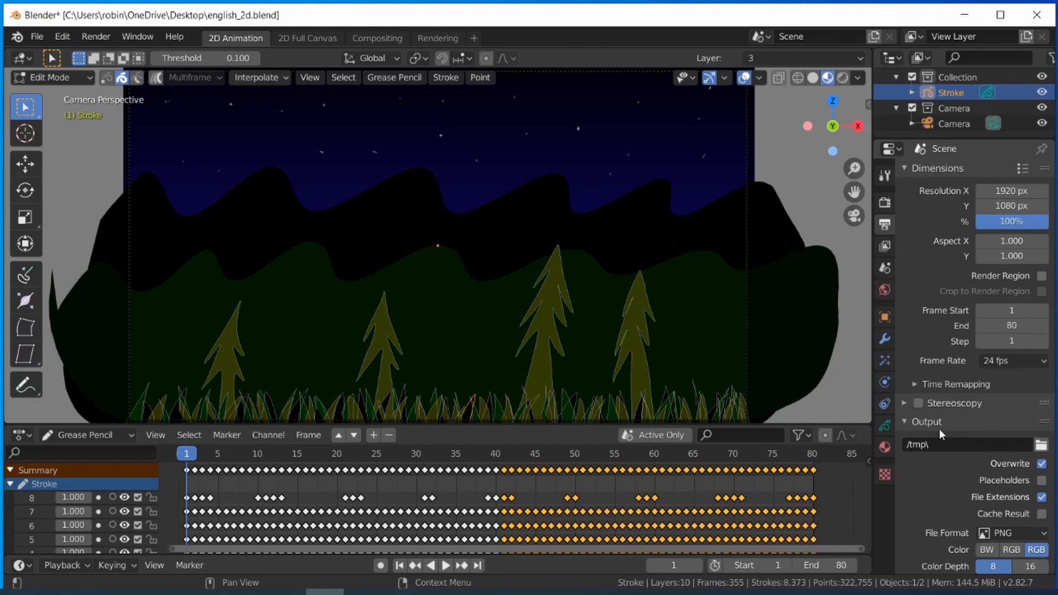
{"action": "left_click", "coordinate": [904, 425]}
{"action": "left_click", "coordinate": [905, 424]}
{"action": "left_click", "coordinate": [1042, 445]}
{"action": "left_click", "coordinate": [964, 446]}
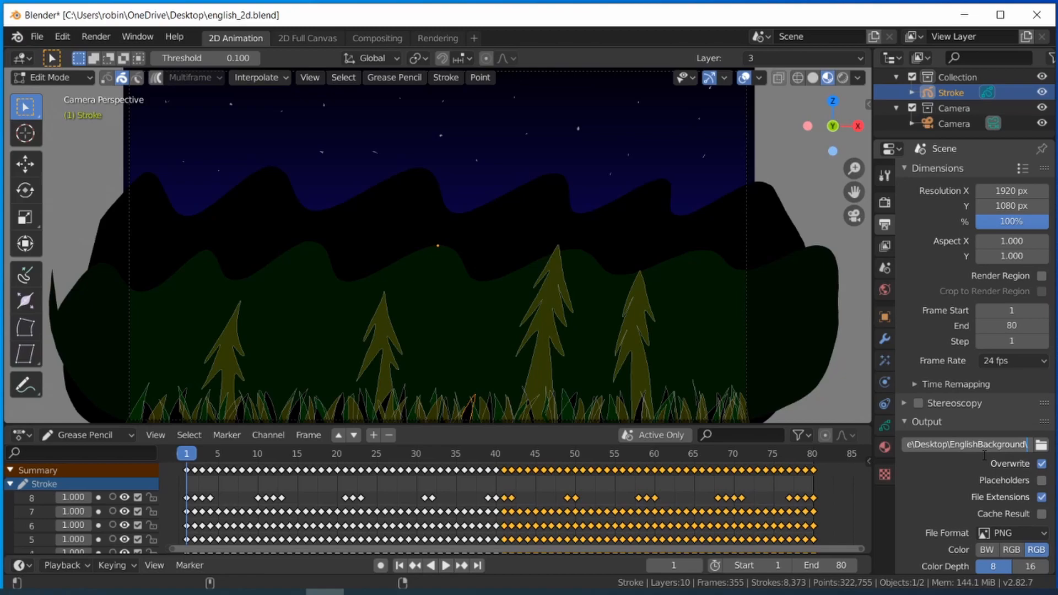
{"action": "type", "text": "Bac"}
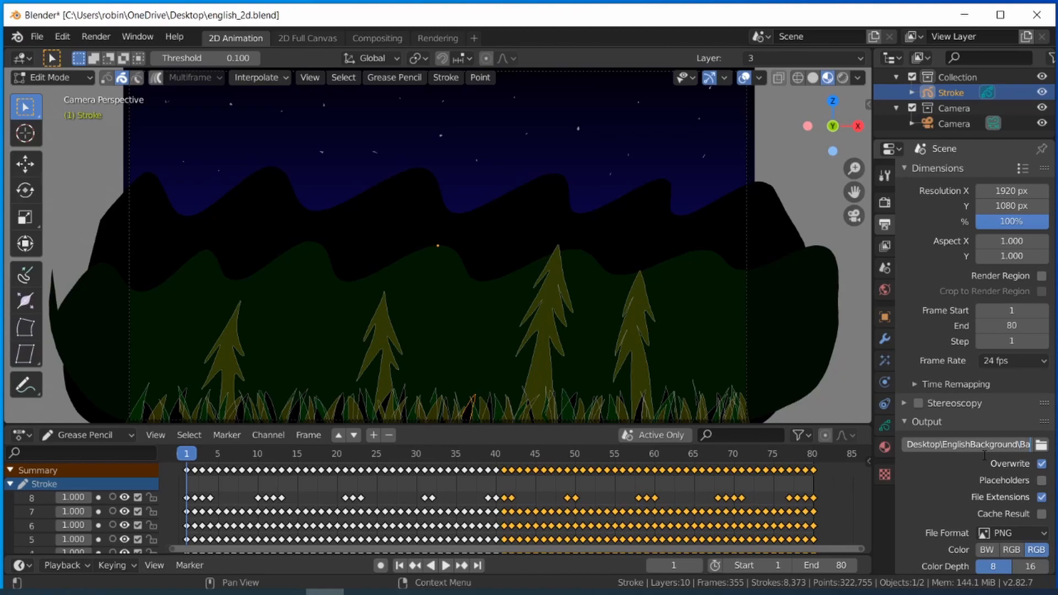
{"action": "type", "text": "kground"}
{"action": "key", "text": "Return"}
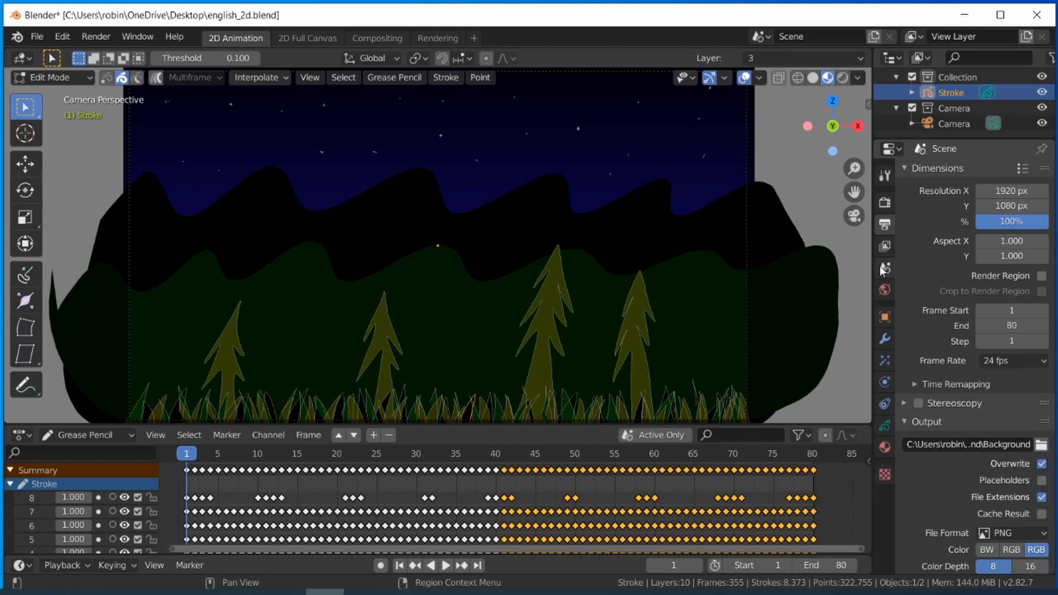
Make sure Transparent is enabled in the Film render settings and render the full animation.
{"action": "left_click", "coordinate": [886, 204]}
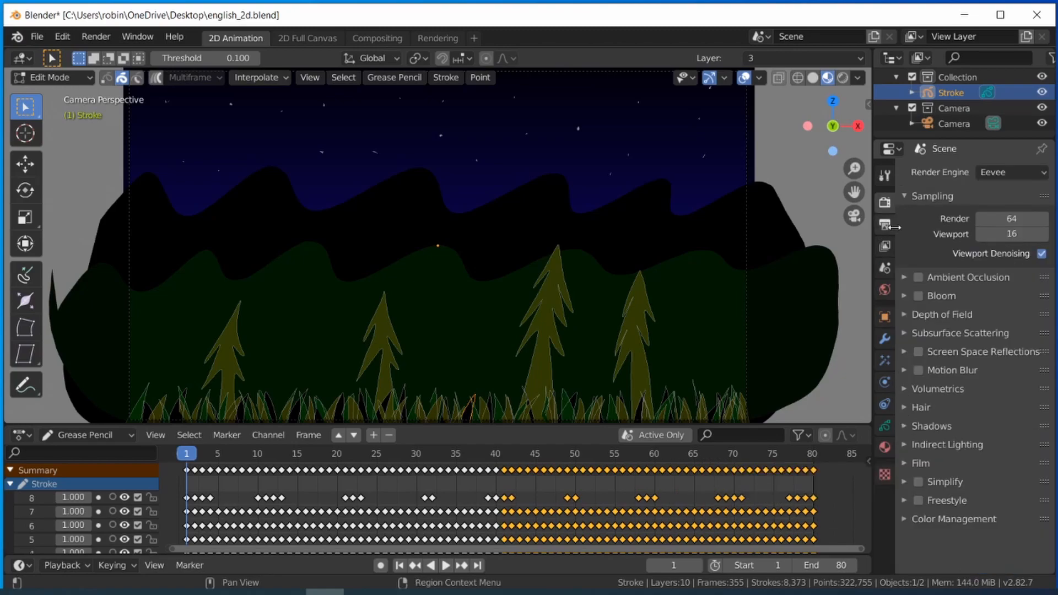
{"action": "left_click", "coordinate": [905, 462]}
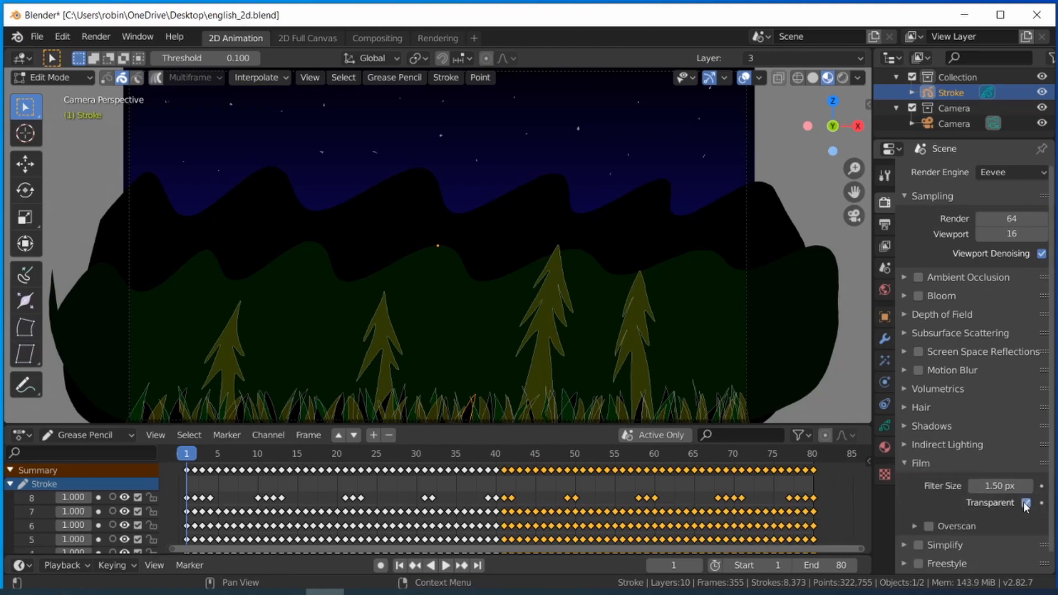
{"action": "left_click", "coordinate": [905, 464]}
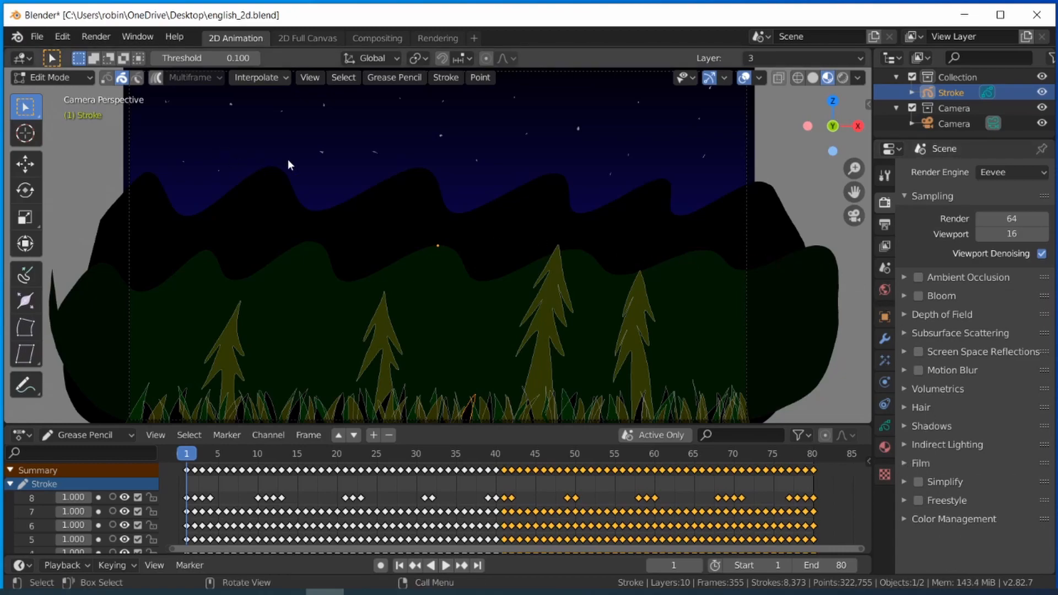
{"action": "left_click", "coordinate": [95, 39]}
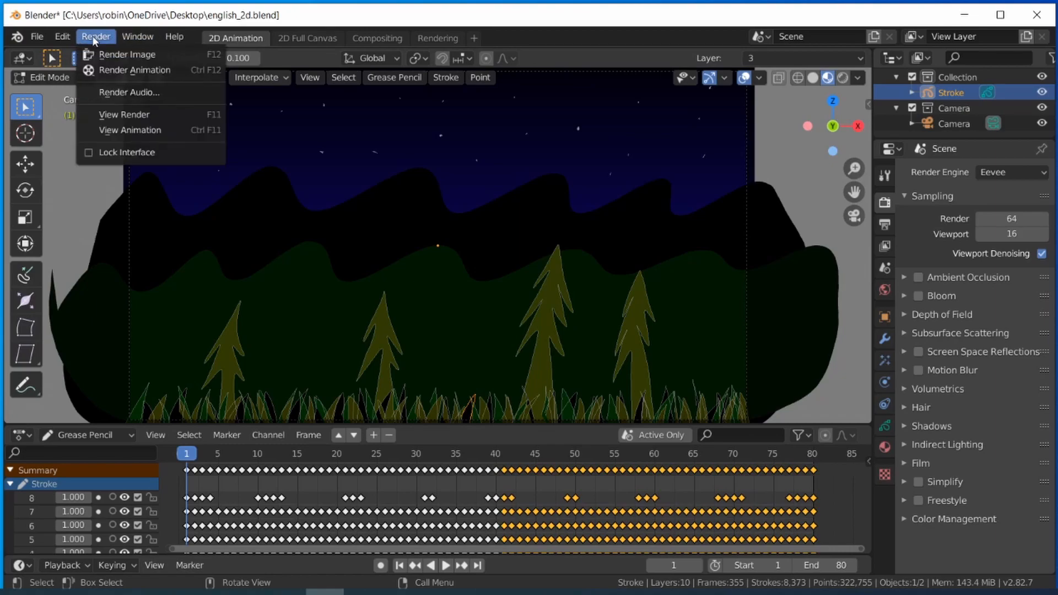
{"action": "left_click", "coordinate": [107, 71]}
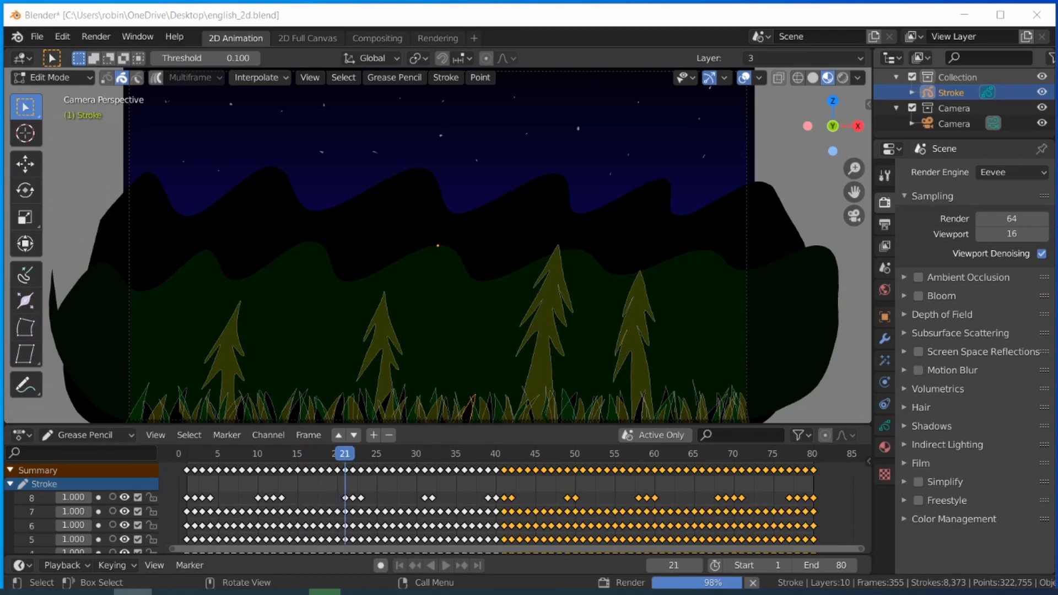
Examine the rendered Background image sequence in the EnglishBackground folder in File Explorer, and close the folder window.
{"action": "left_click_drag", "start_coordinate": [1057, 574], "coordinate": [547, 129]}
{"action": "scroll", "coordinate": [560, 220], "scroll_direction": "down", "scroll_amount": 2, "text": "ctrl"}
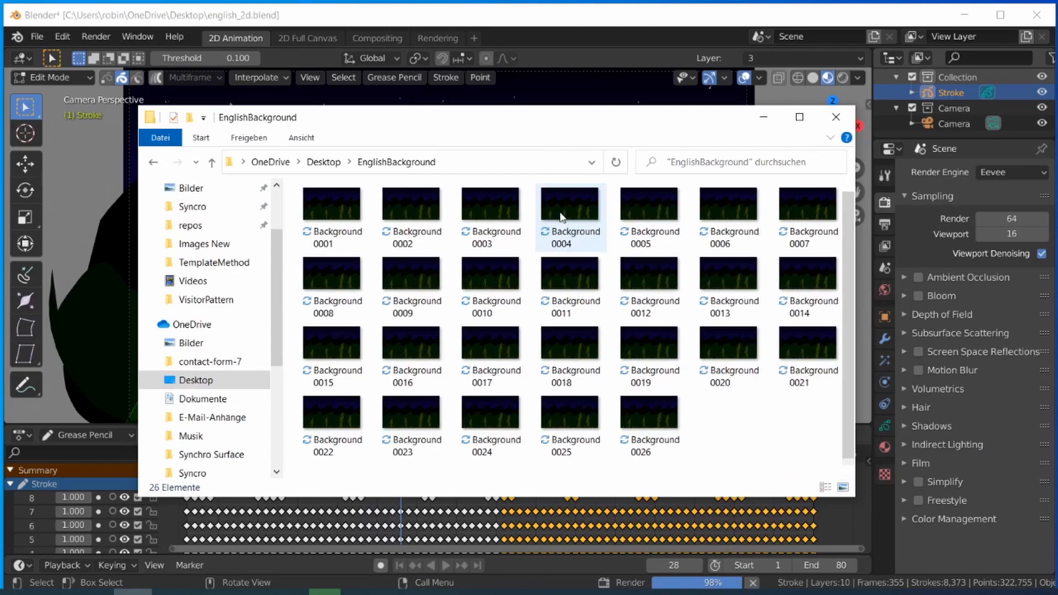
{"action": "scroll", "coordinate": [530, 275], "scroll_direction": "down", "scroll_amount": 1, "text": "ctrl"}
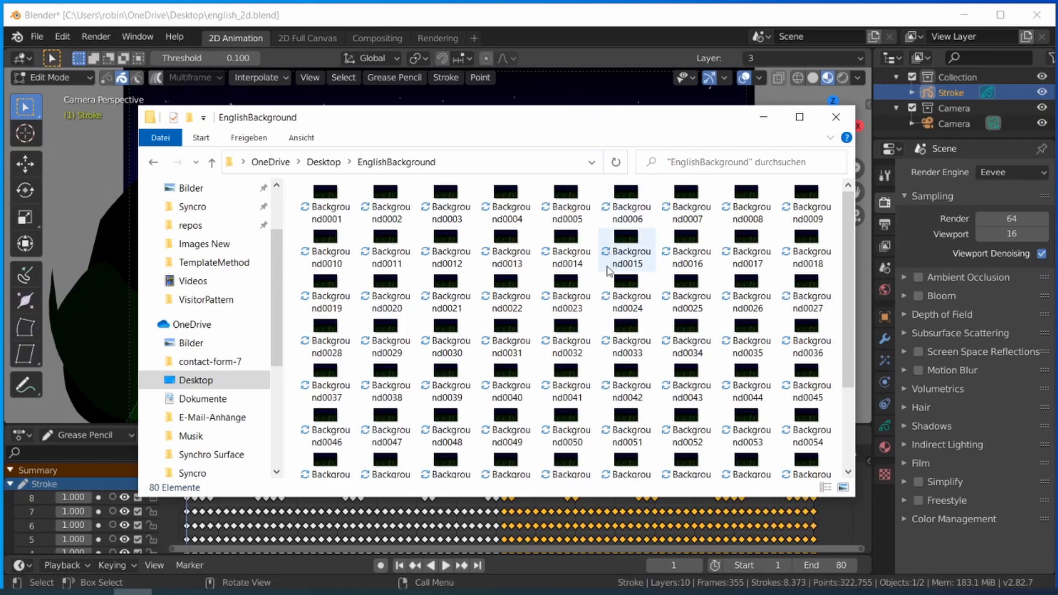
{"action": "scroll", "coordinate": [604, 298], "scroll_direction": "down", "scroll_amount": 2}
{"action": "scroll", "coordinate": [604, 298], "scroll_direction": "down", "scroll_amount": 3, "text": "ctrl"}
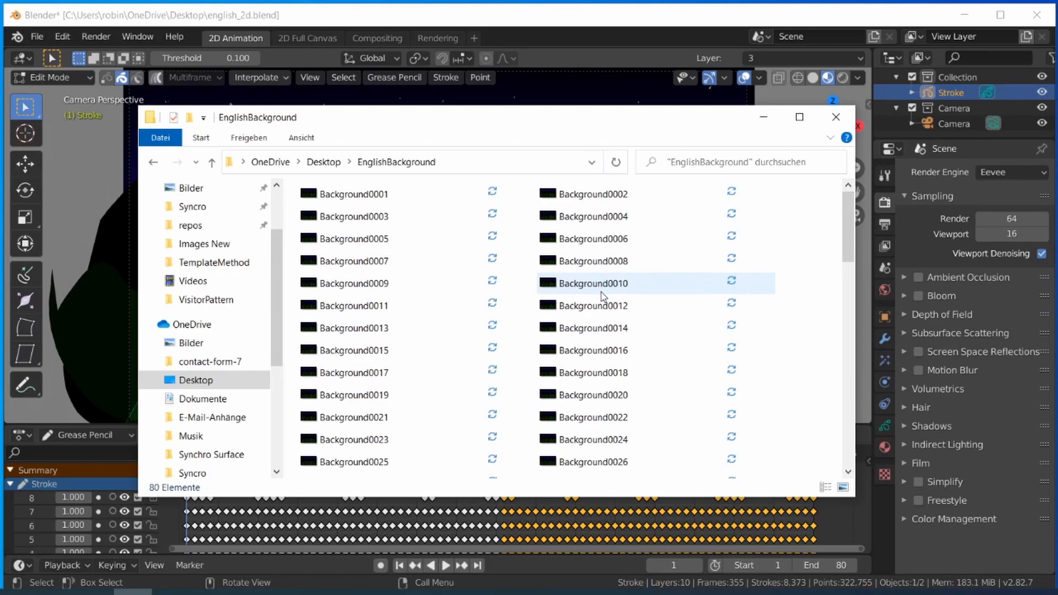
{"action": "scroll", "coordinate": [602, 297], "scroll_direction": "down", "scroll_amount": 2, "text": "ctrl"}
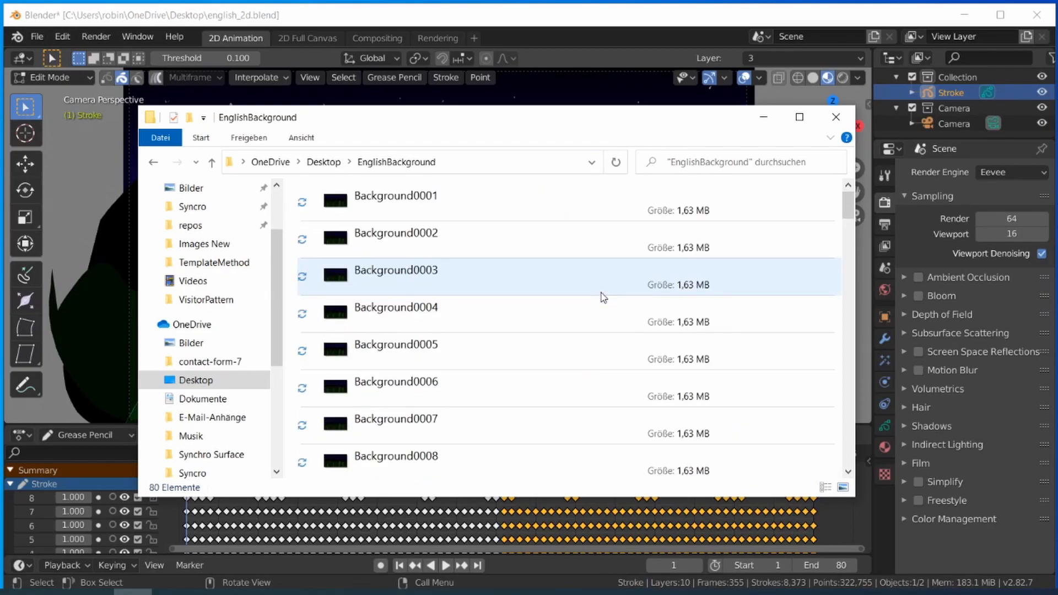
{"action": "scroll", "coordinate": [604, 298], "scroll_direction": "up", "scroll_amount": 2, "text": "ctrl"}
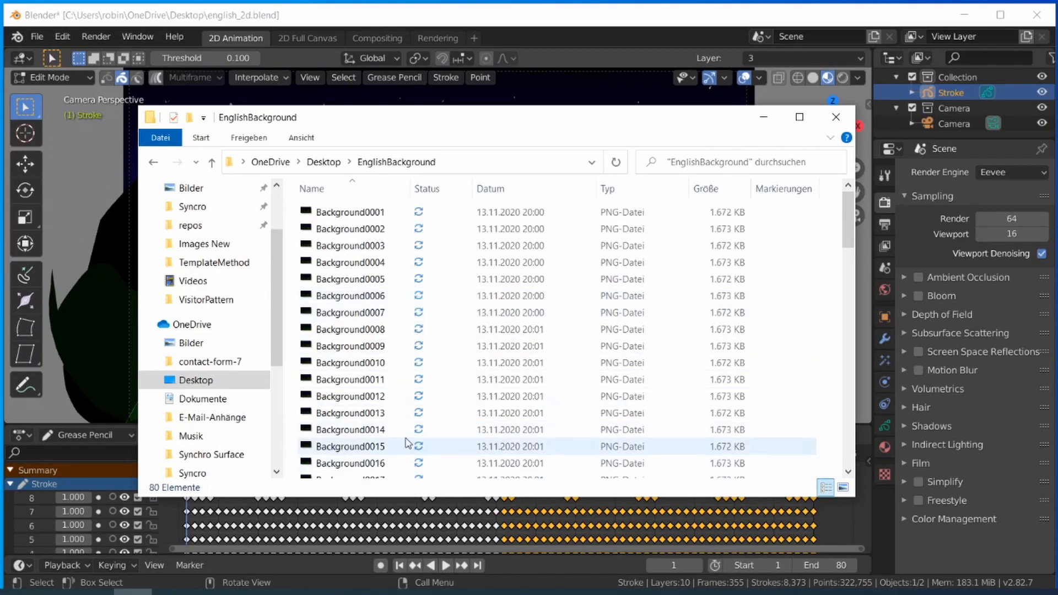
{"action": "scroll", "coordinate": [653, 328], "scroll_direction": "down", "scroll_amount": 20}
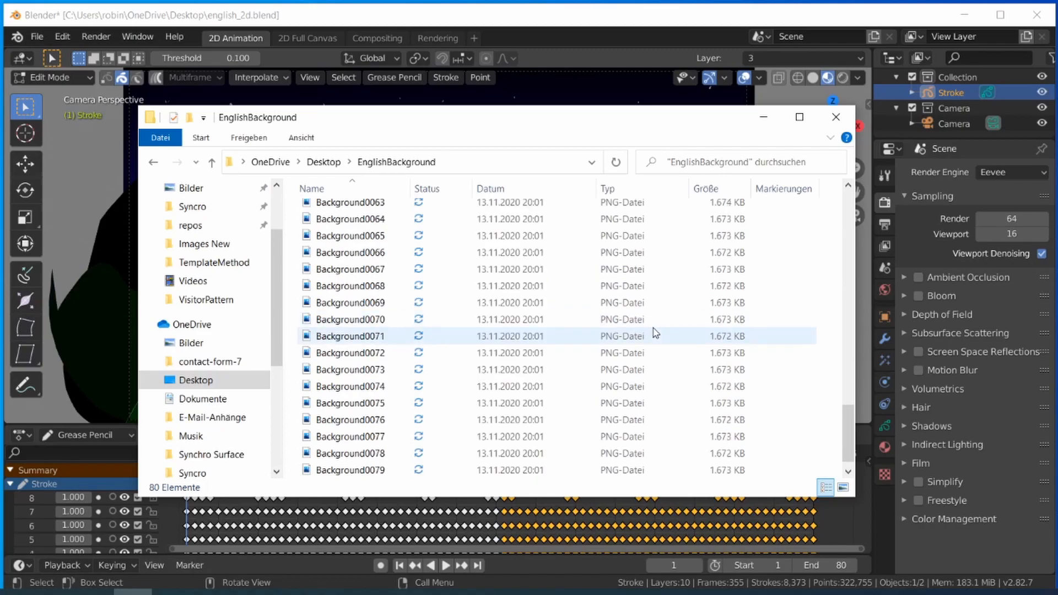
{"action": "scroll", "coordinate": [607, 441], "scroll_direction": "down", "scroll_amount": 1}
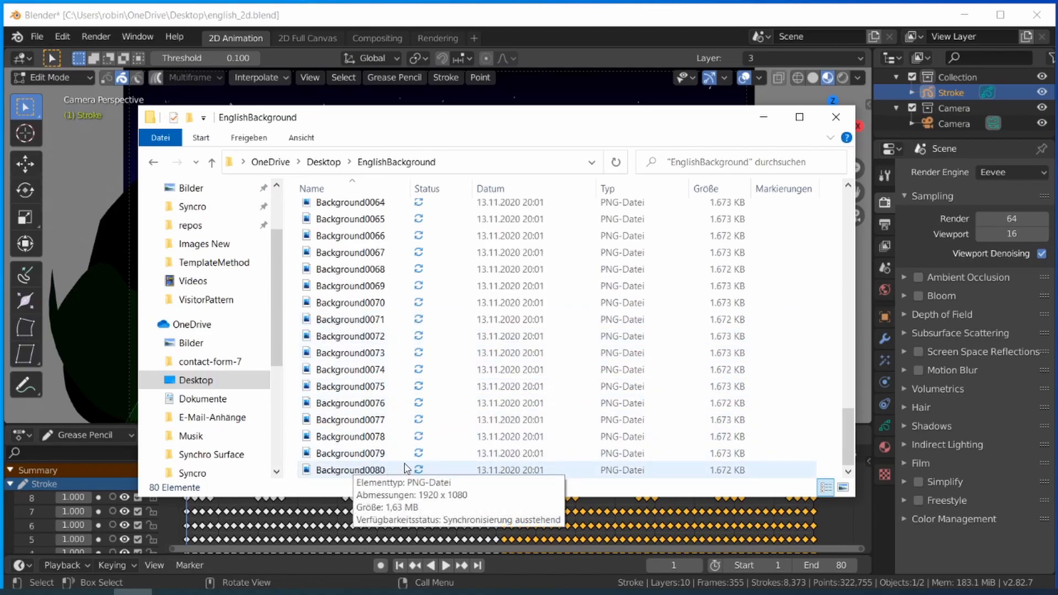
{"action": "scroll", "coordinate": [409, 396], "scroll_direction": "up", "scroll_amount": 9}
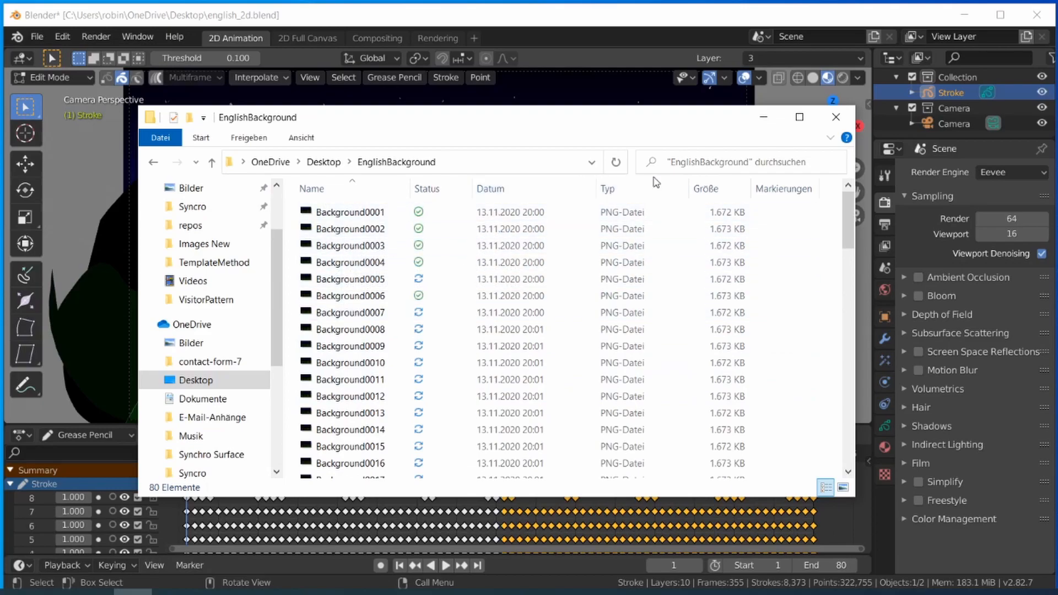
{"action": "left_click", "coordinate": [837, 117]}
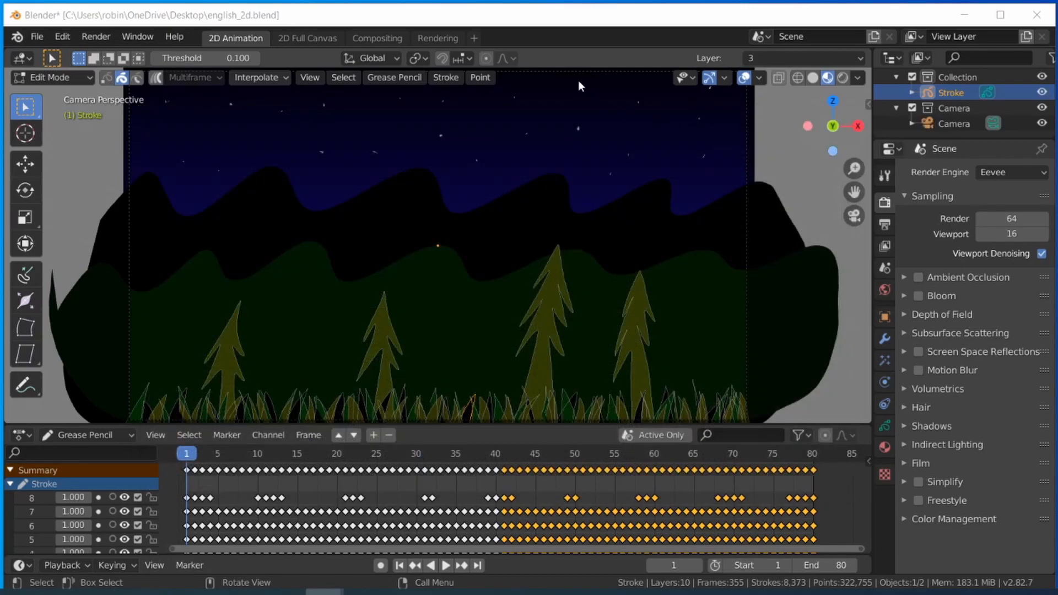